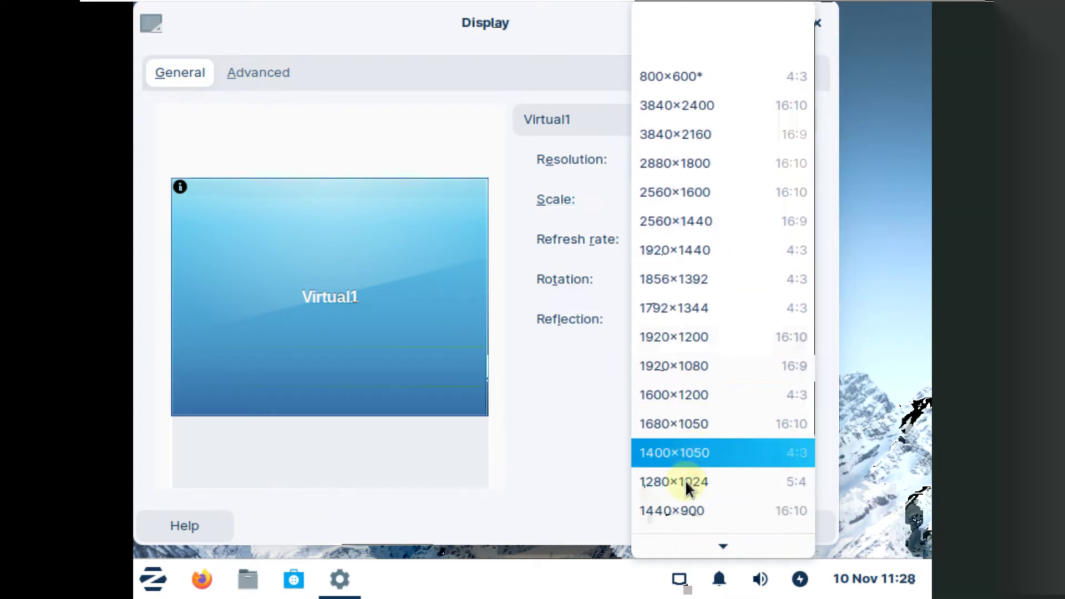
Set the Virtual1 display's resolution to 1360×768, apply it and keep the new configuration.
{"action": "scroll", "coordinate": [683, 486], "scroll_direction": "down", "scroll_amount": 2}
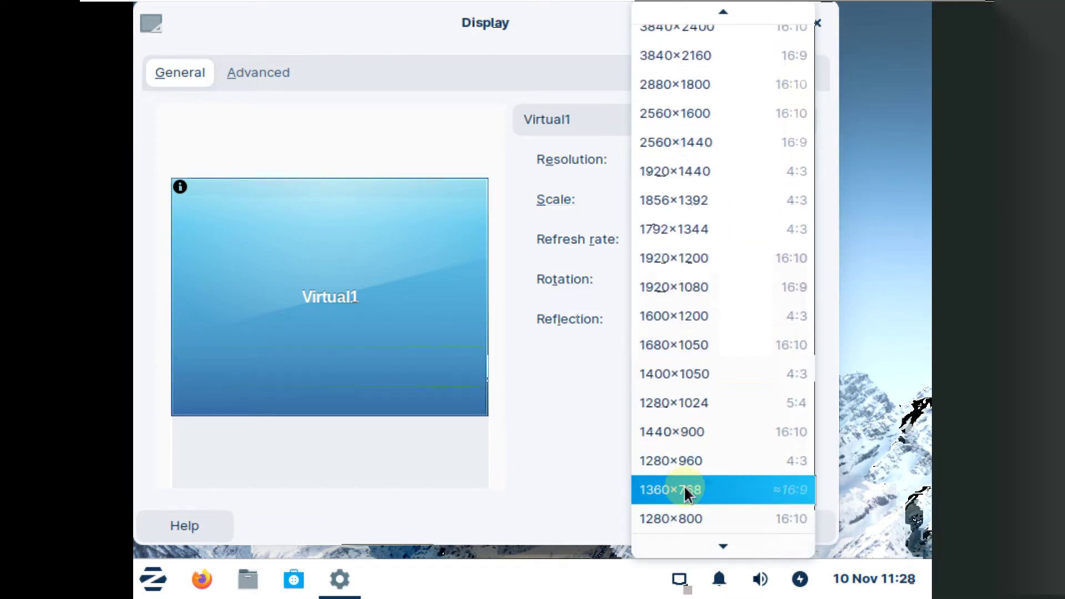
{"action": "left_click", "coordinate": [684, 485]}
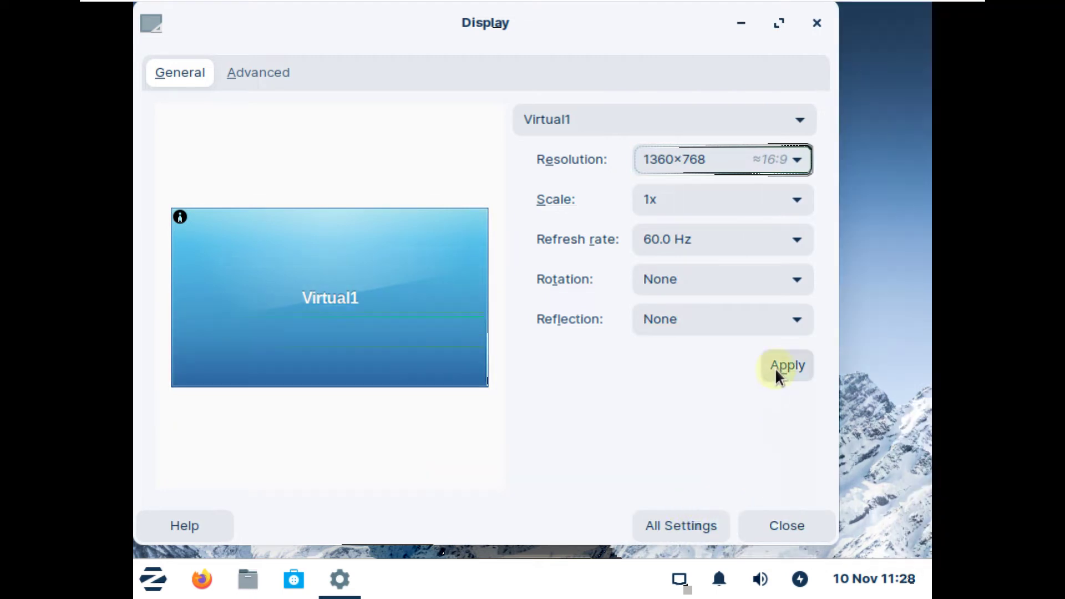
{"action": "left_click", "coordinate": [775, 368]}
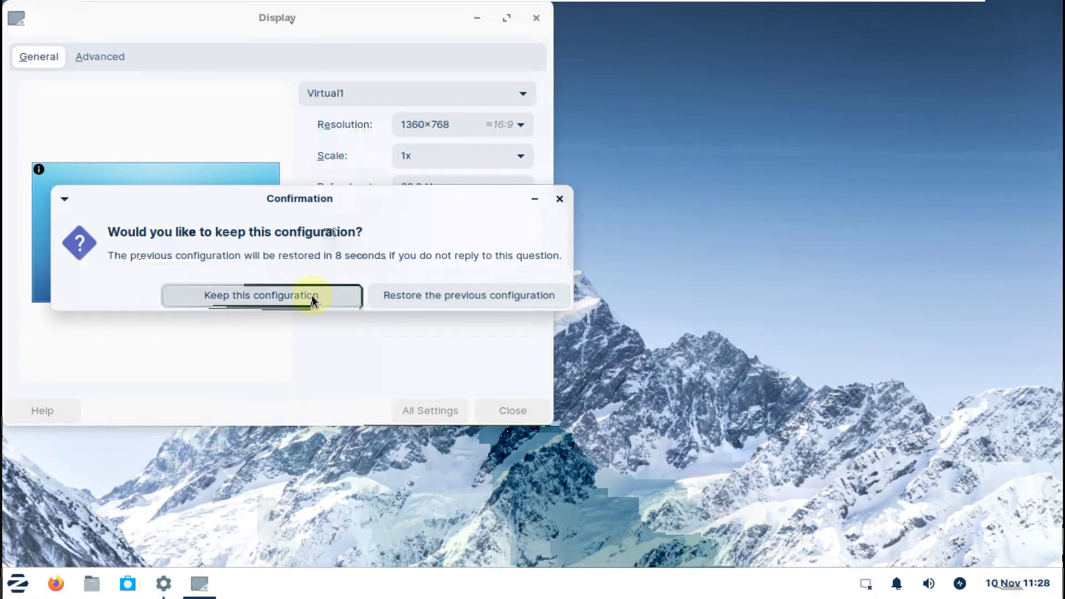
{"action": "left_click", "coordinate": [311, 300]}
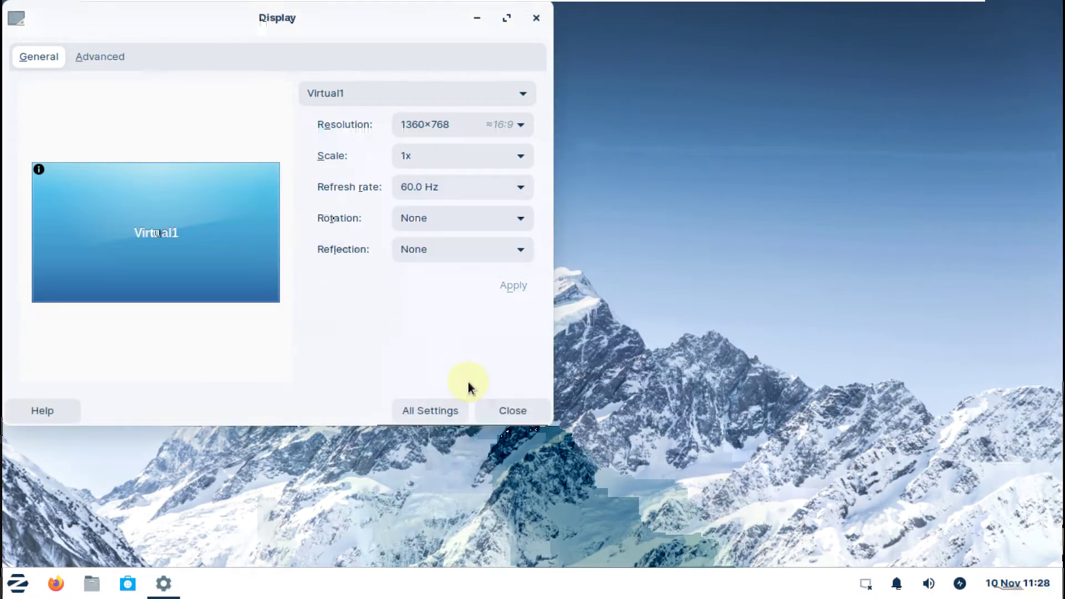
Move the Display window towards the middle of the desktop and check its advanced options before returning to the general ones.
{"action": "left_click_drag", "start_coordinate": [275, 19], "coordinate": [548, 99]}
{"action": "left_click", "coordinate": [384, 145]}
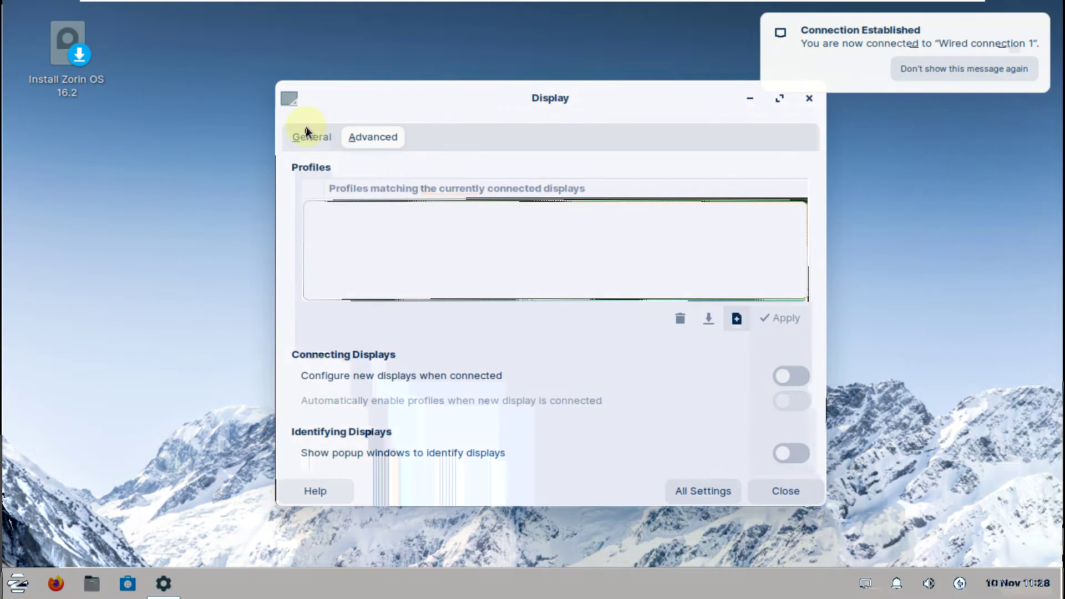
{"action": "left_click", "coordinate": [306, 133]}
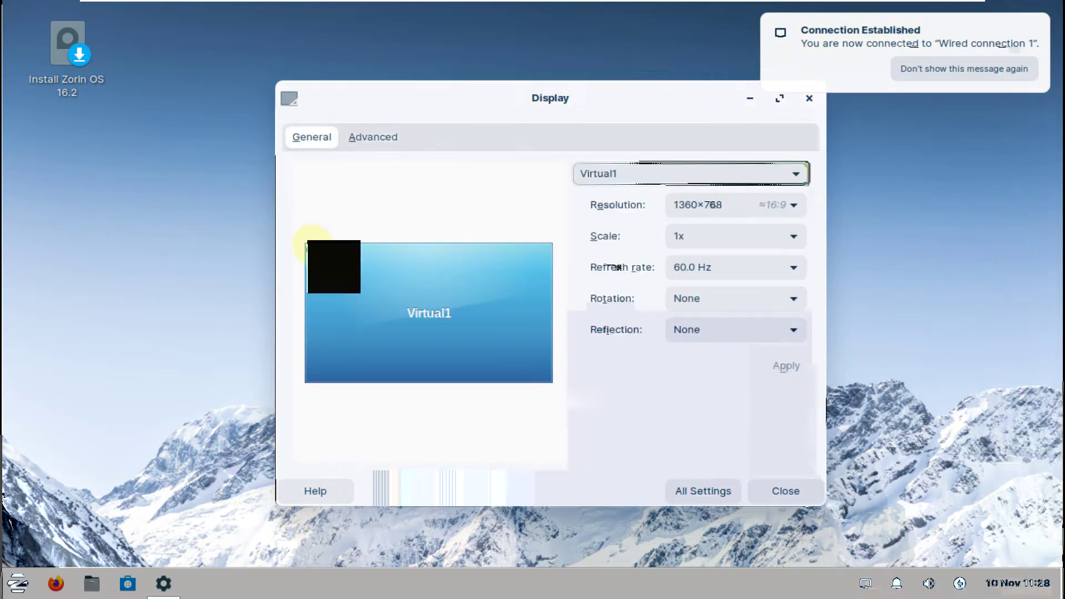
Return to the full settings overview and look at the About Me profile details, cancelling without changes.
{"action": "left_click", "coordinate": [717, 489]}
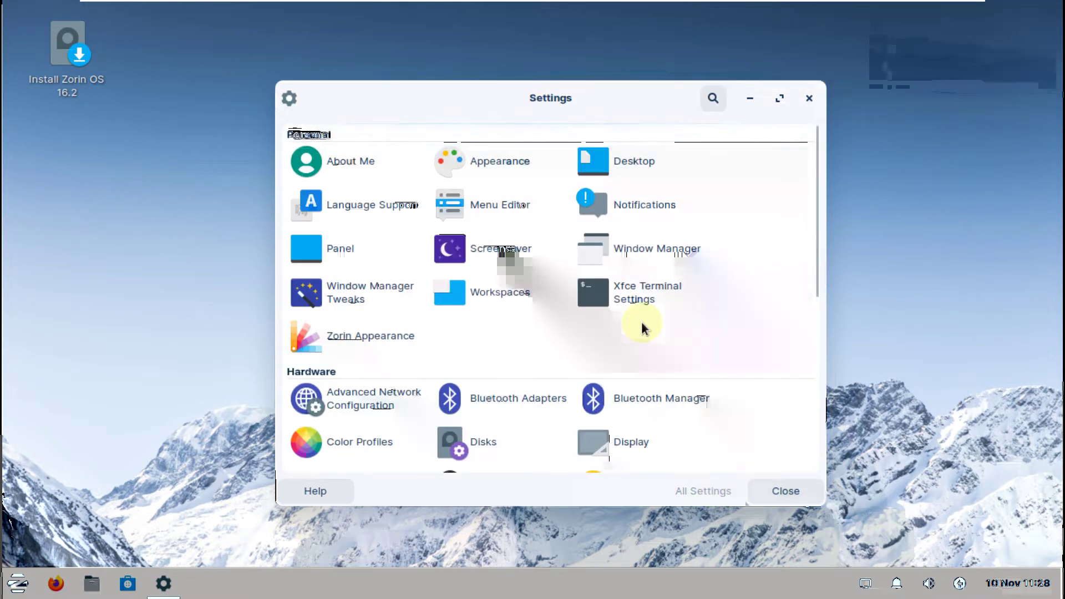
{"action": "left_click", "coordinate": [368, 161]}
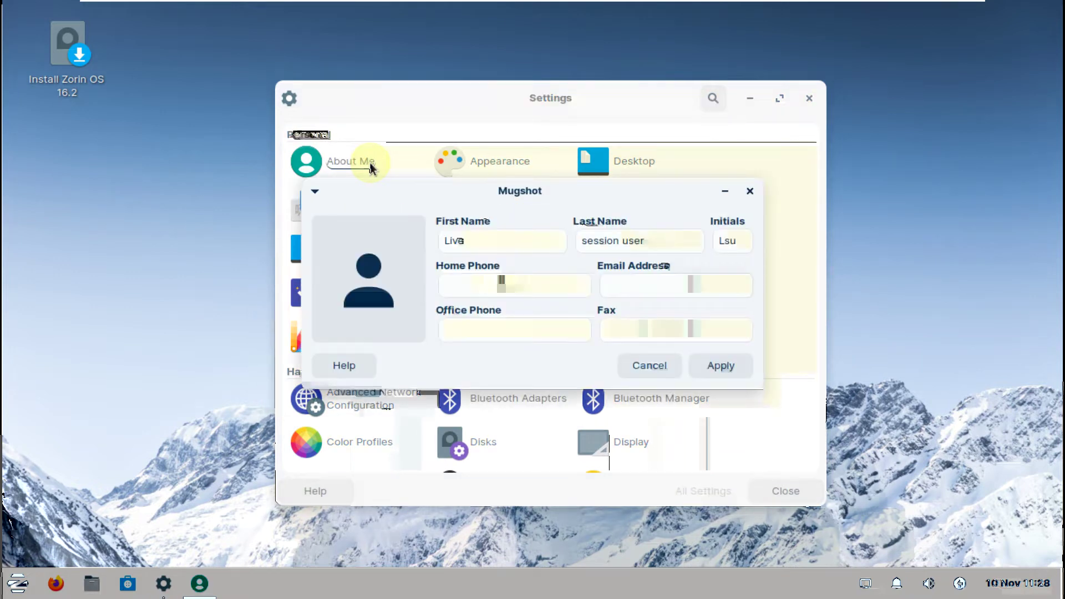
{"action": "left_click", "coordinate": [630, 366]}
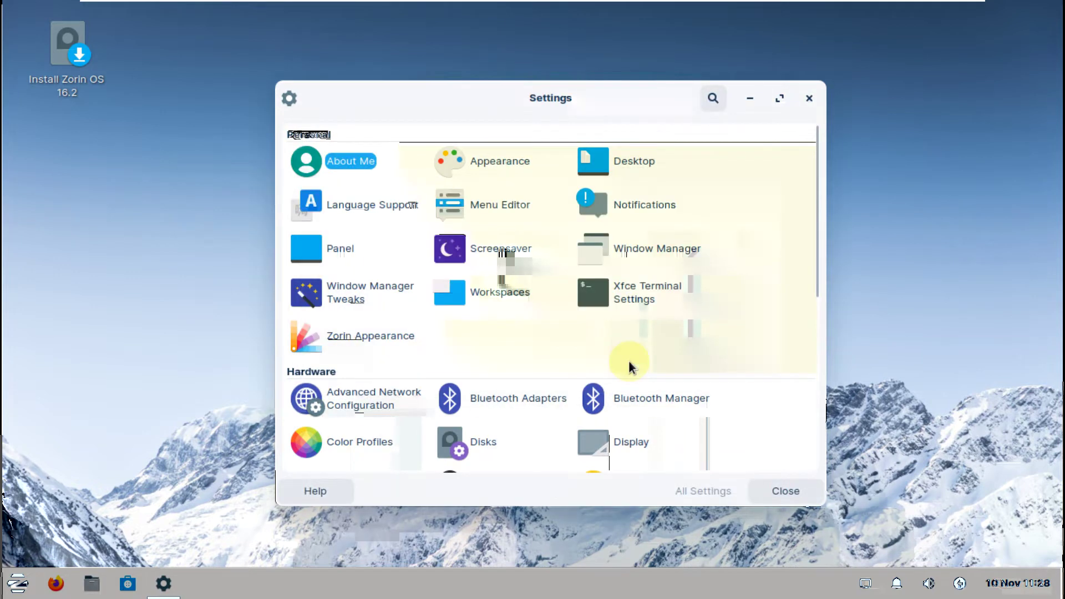
Examine the Appearance options for styles, icon themes, fonts and other settings, looking through the list of available icon themes.
{"action": "left_click", "coordinate": [496, 160]}
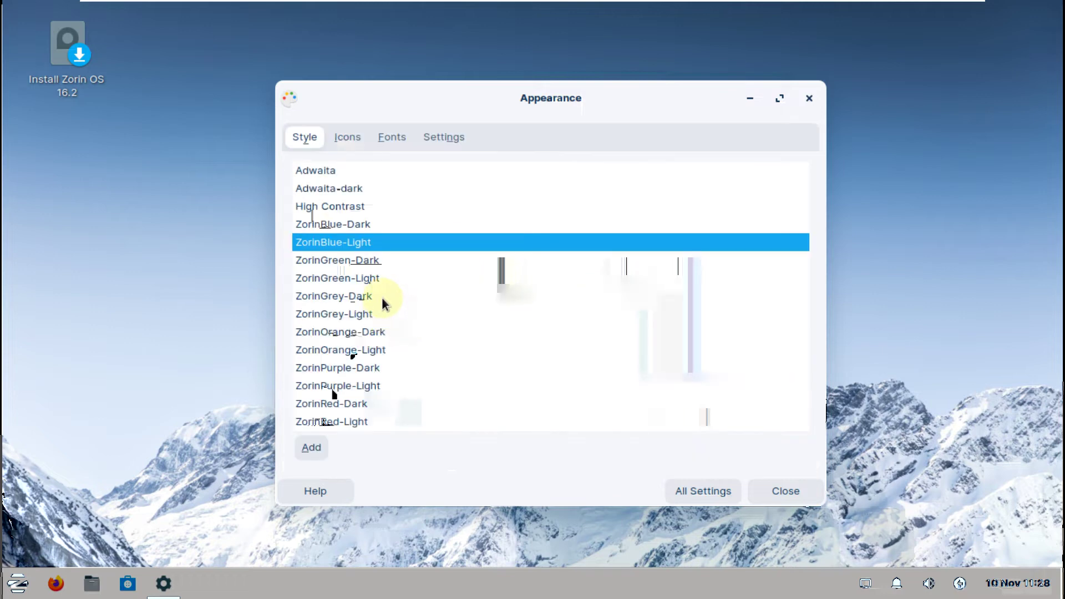
{"action": "left_click", "coordinate": [341, 142]}
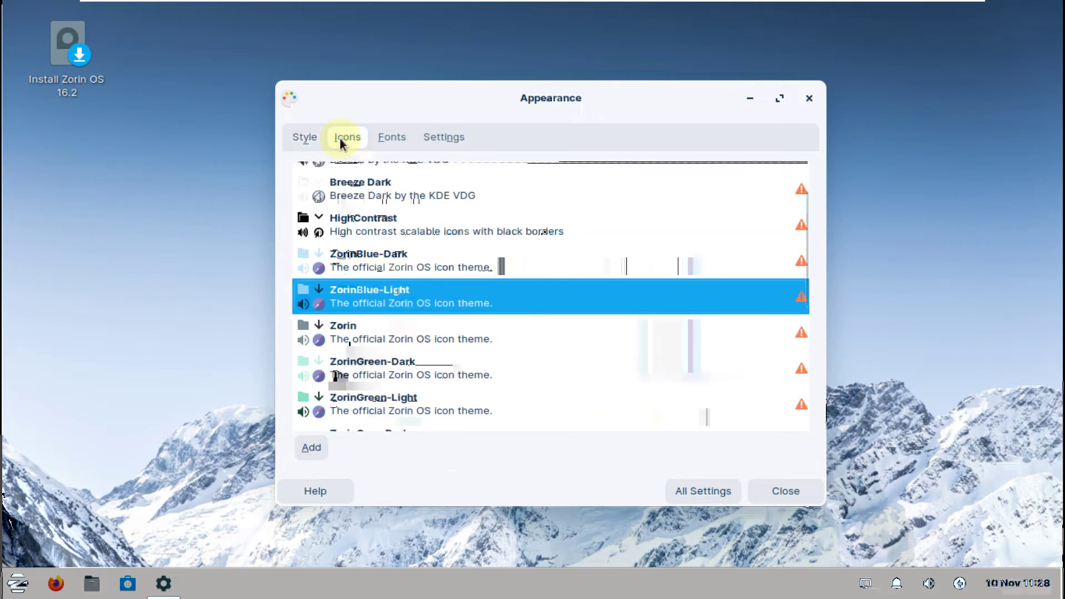
{"action": "left_click", "coordinate": [387, 138]}
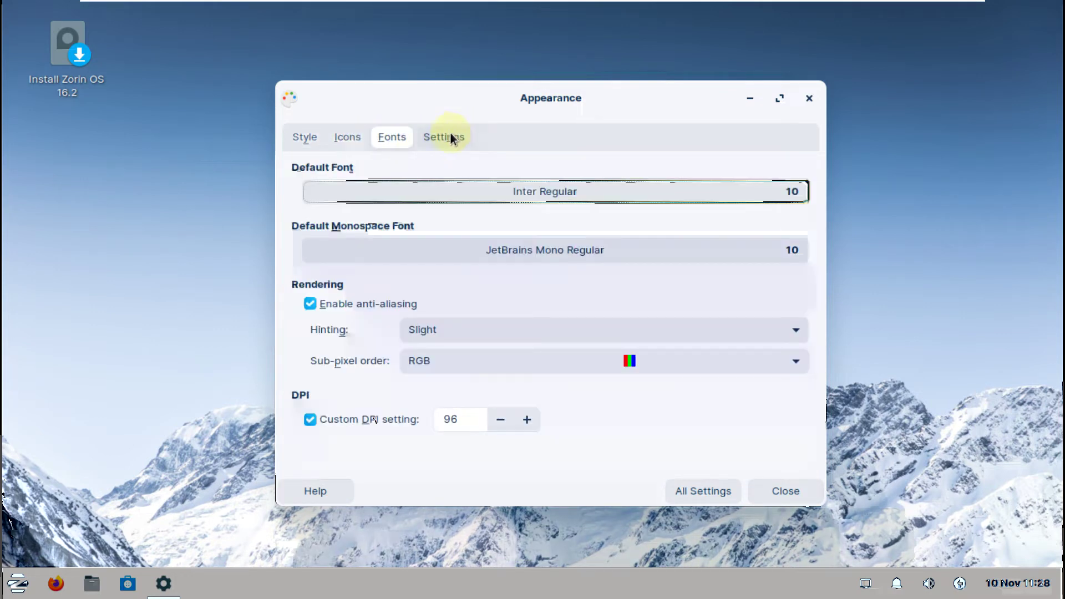
{"action": "left_click", "coordinate": [448, 137]}
{"action": "left_click", "coordinate": [381, 141]}
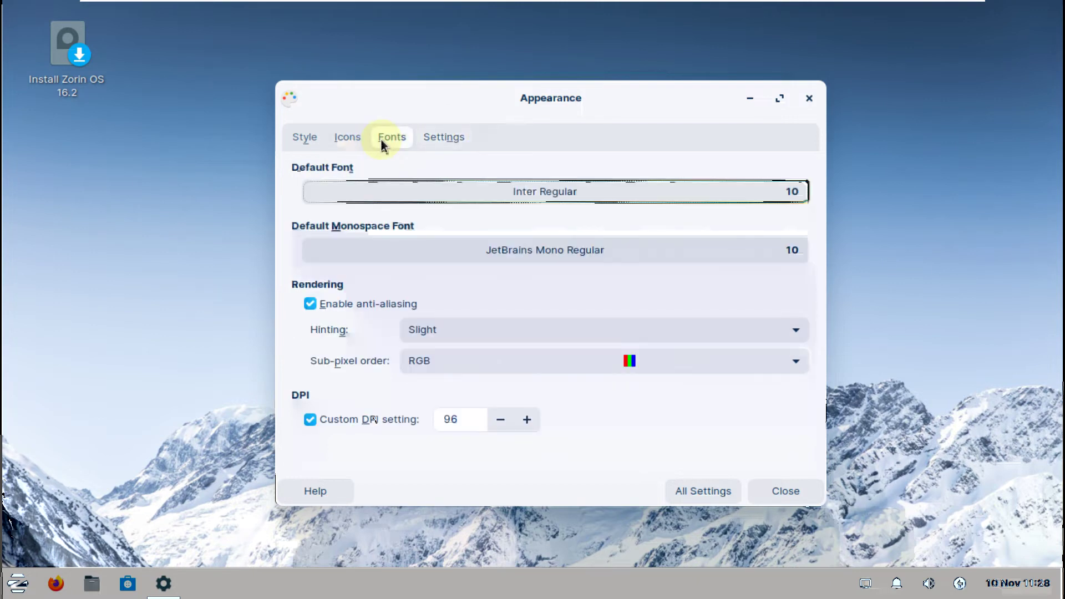
{"action": "left_click", "coordinate": [345, 137]}
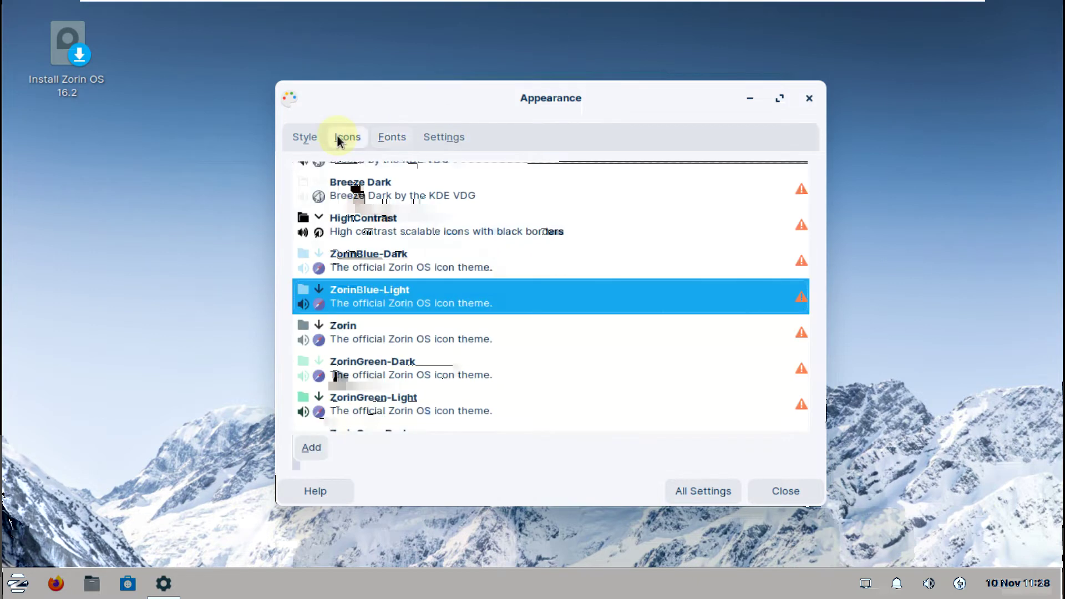
{"action": "scroll", "coordinate": [455, 268], "scroll_direction": "up", "scroll_amount": 2}
{"action": "scroll", "coordinate": [458, 272], "scroll_direction": "down", "scroll_amount": 8}
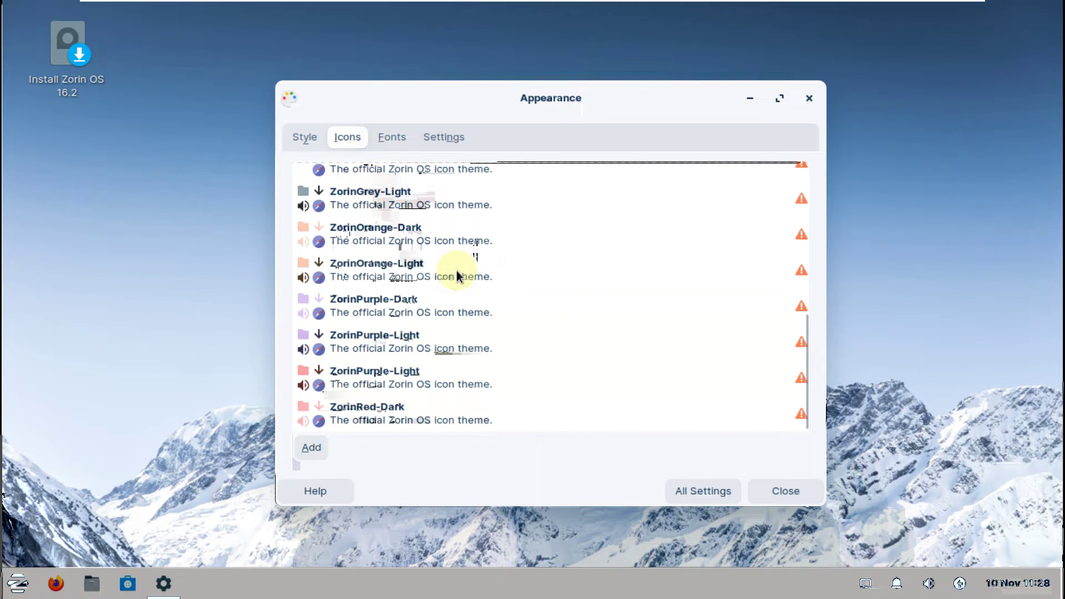
Try the ZorinBlue-Dark and ZorinOrange-Dark styles, then reapply ZorinBlue-Dark.
{"action": "left_click", "coordinate": [303, 135]}
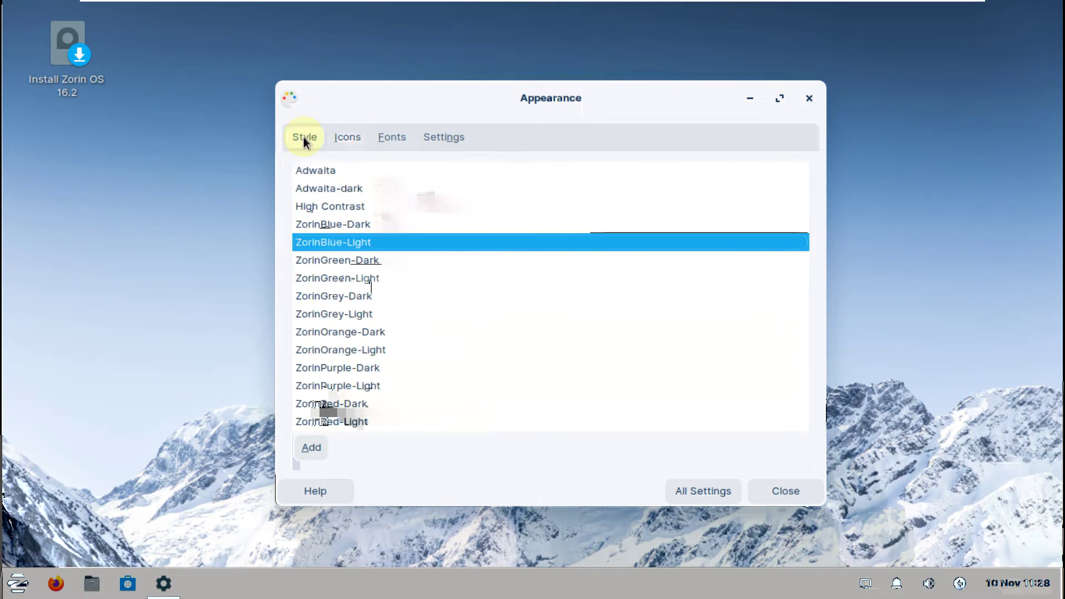
{"action": "left_click", "coordinate": [373, 225]}
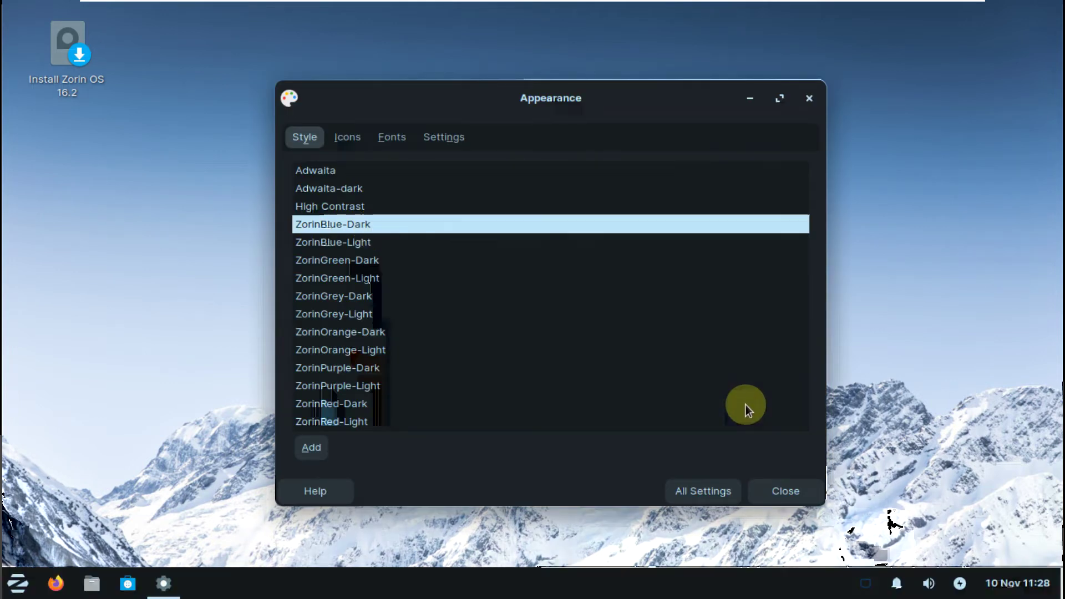
{"action": "left_click", "coordinate": [408, 331]}
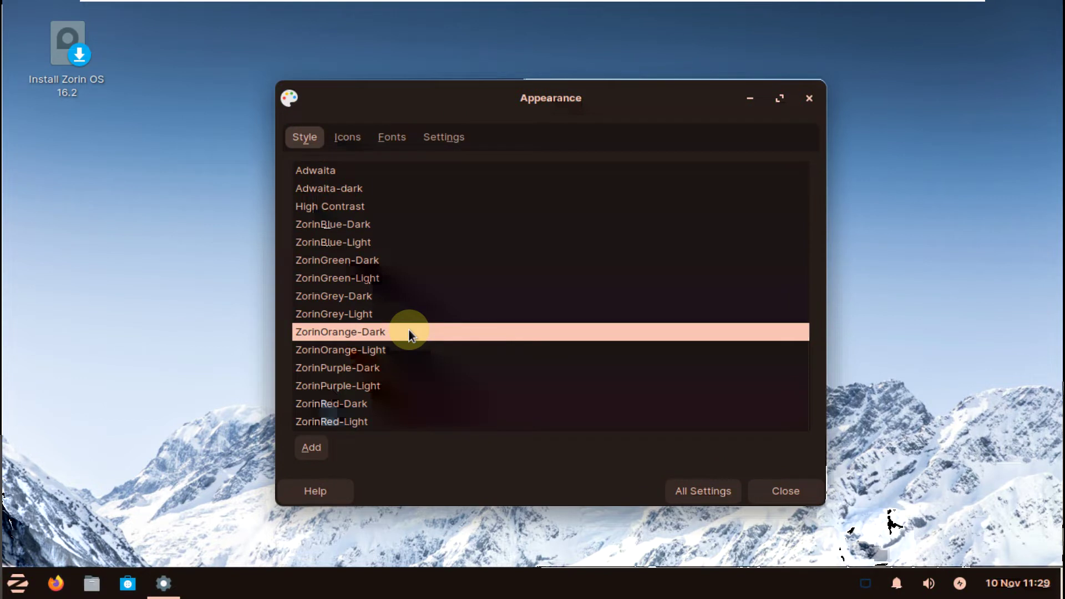
{"action": "left_click", "coordinate": [366, 227]}
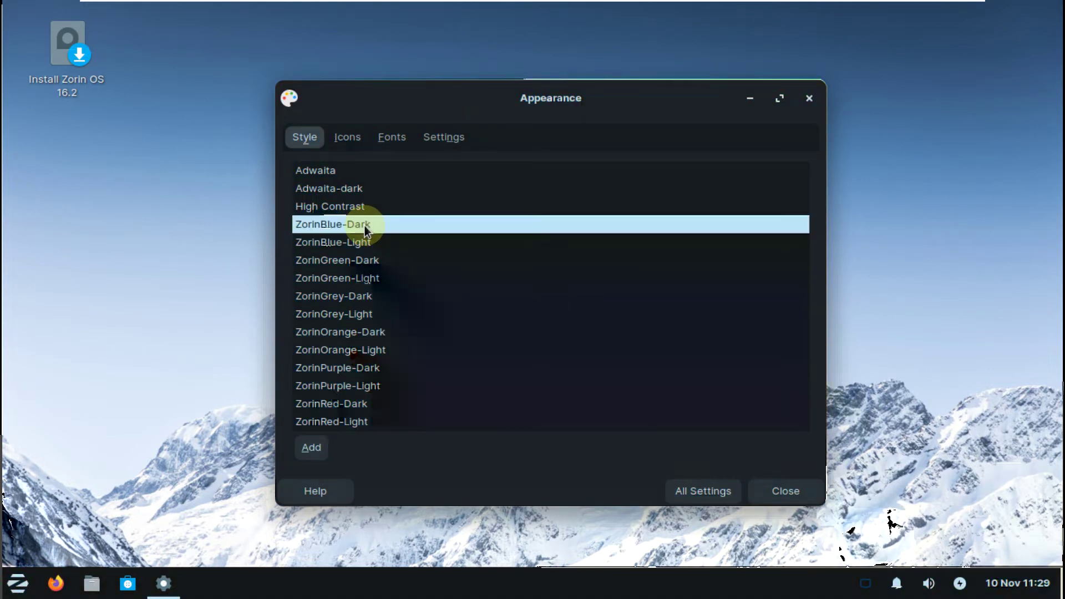
Look through all settings categories and set the Zorin Appearance theme to a green accent colour with the dark background.
{"action": "left_click", "coordinate": [704, 490]}
{"action": "scroll", "coordinate": [668, 382], "scroll_direction": "down", "scroll_amount": 5}
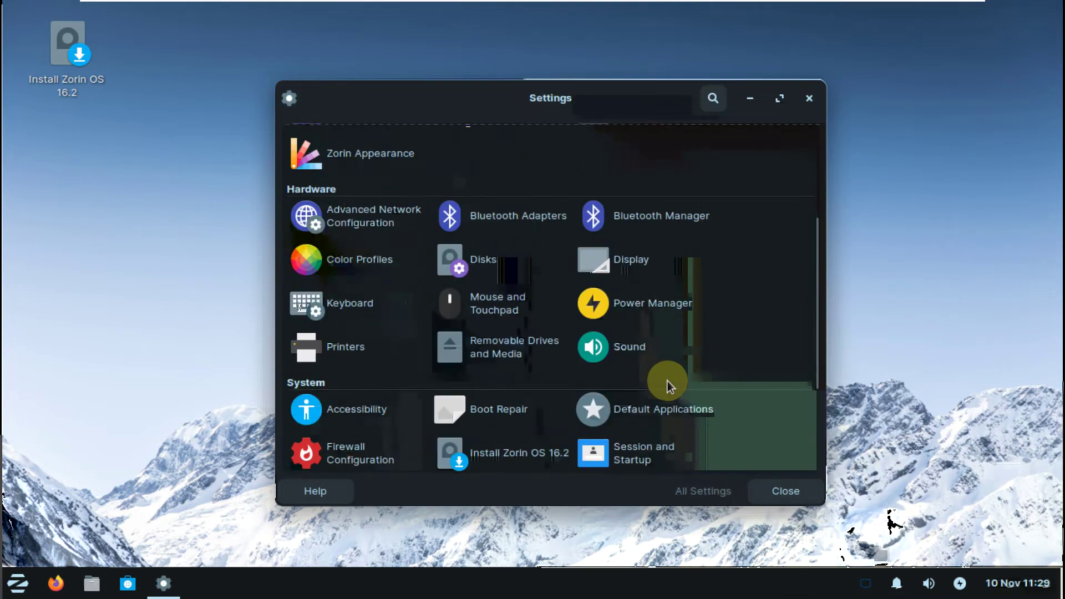
{"action": "scroll", "coordinate": [667, 381], "scroll_direction": "down", "scroll_amount": 3}
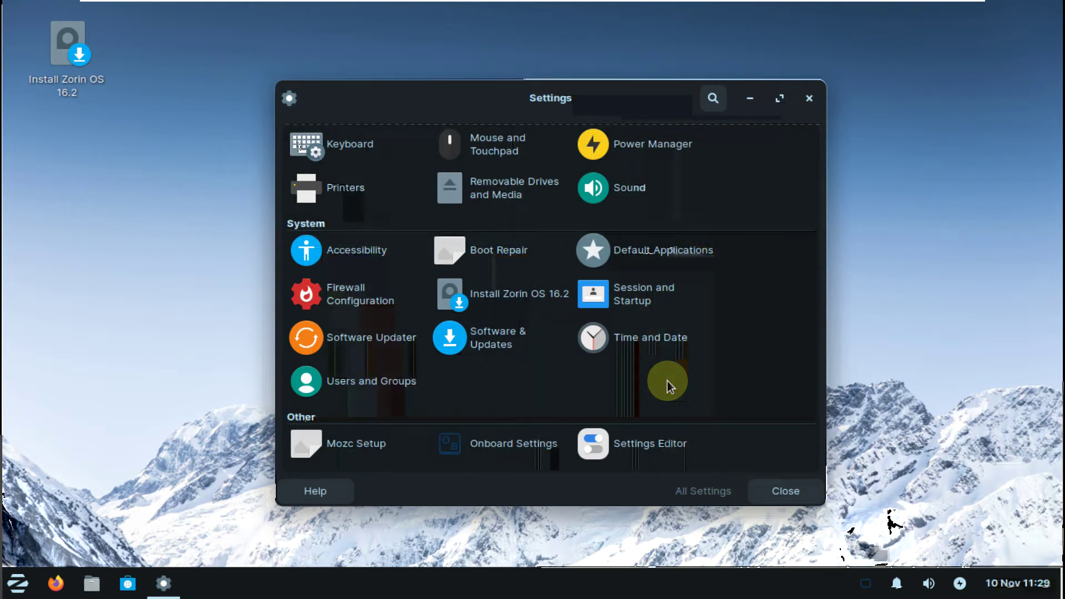
{"action": "scroll", "coordinate": [667, 381], "scroll_direction": "up", "scroll_amount": 4}
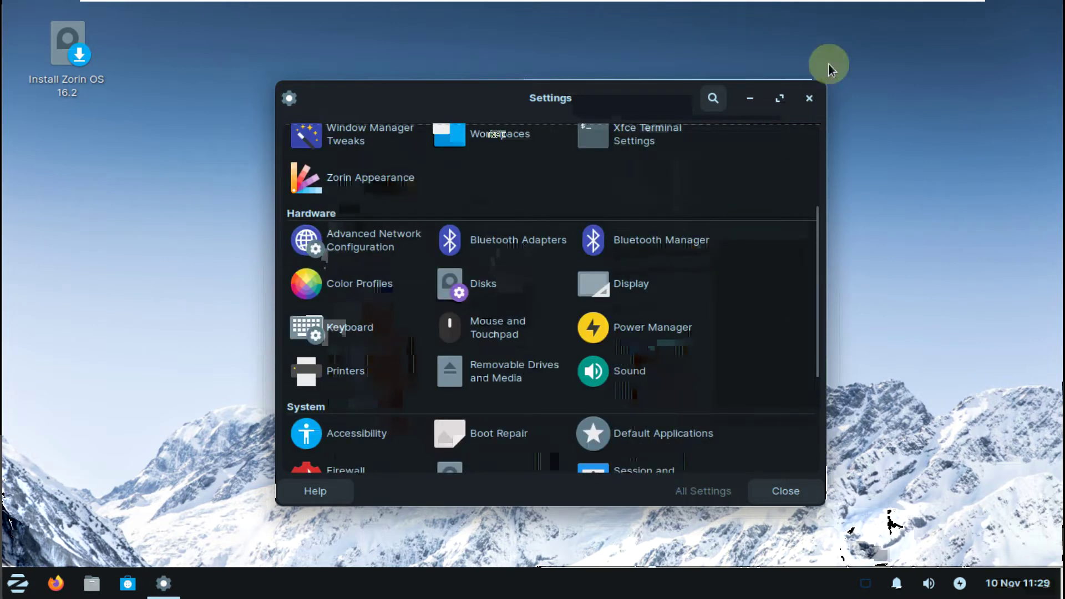
{"action": "left_click", "coordinate": [336, 187]}
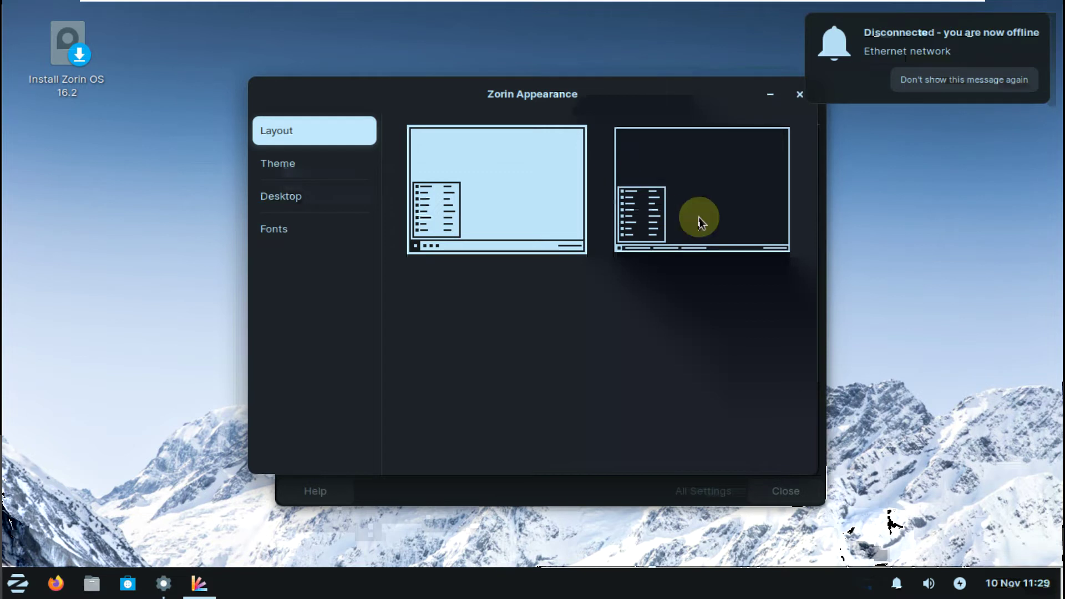
{"action": "left_click", "coordinate": [338, 175]}
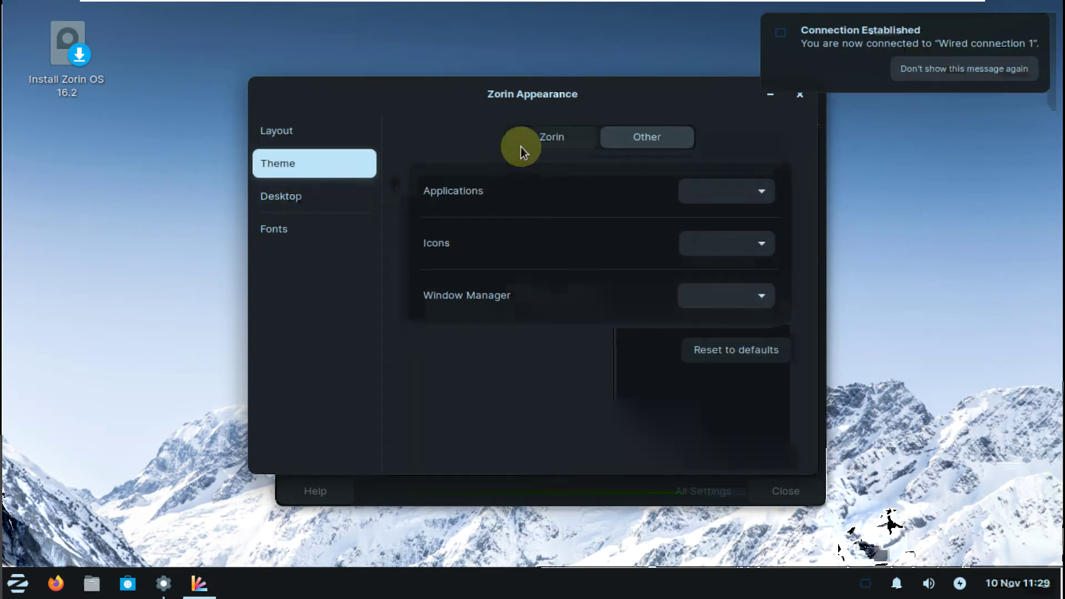
{"action": "left_click", "coordinate": [520, 146]}
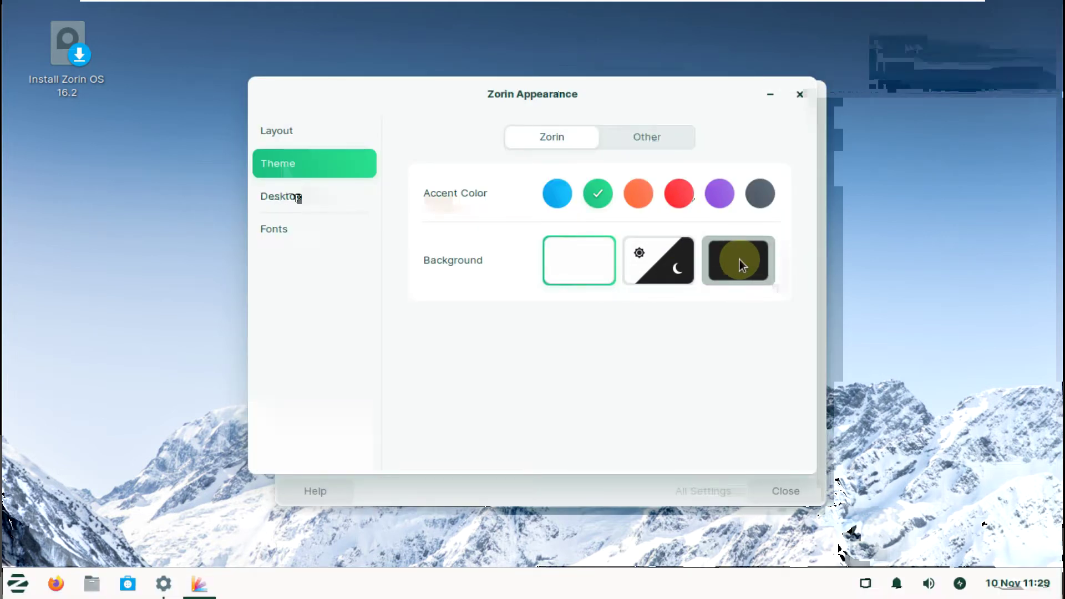
{"action": "left_click", "coordinate": [740, 260]}
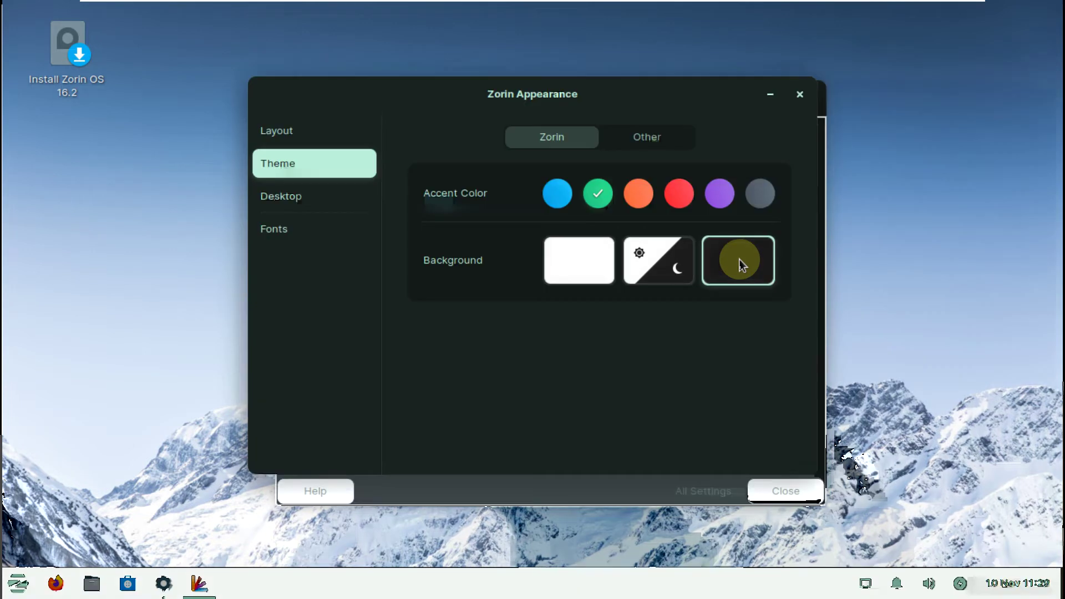
Show the Home icon on the desktop, check the font options and close the appearance and settings windows.
{"action": "left_click", "coordinate": [294, 193]}
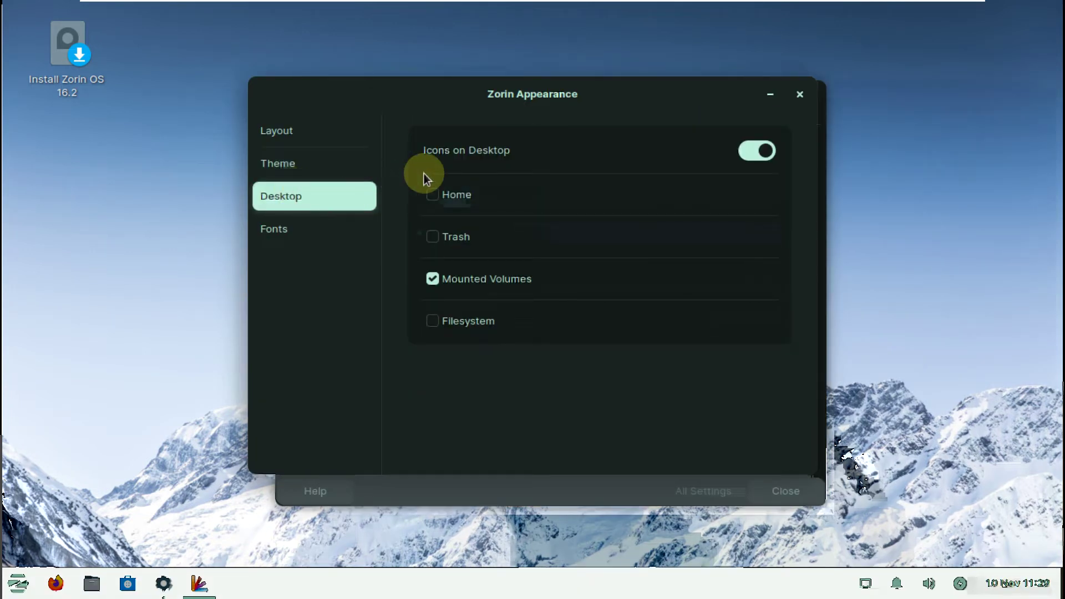
{"action": "left_click", "coordinate": [425, 195]}
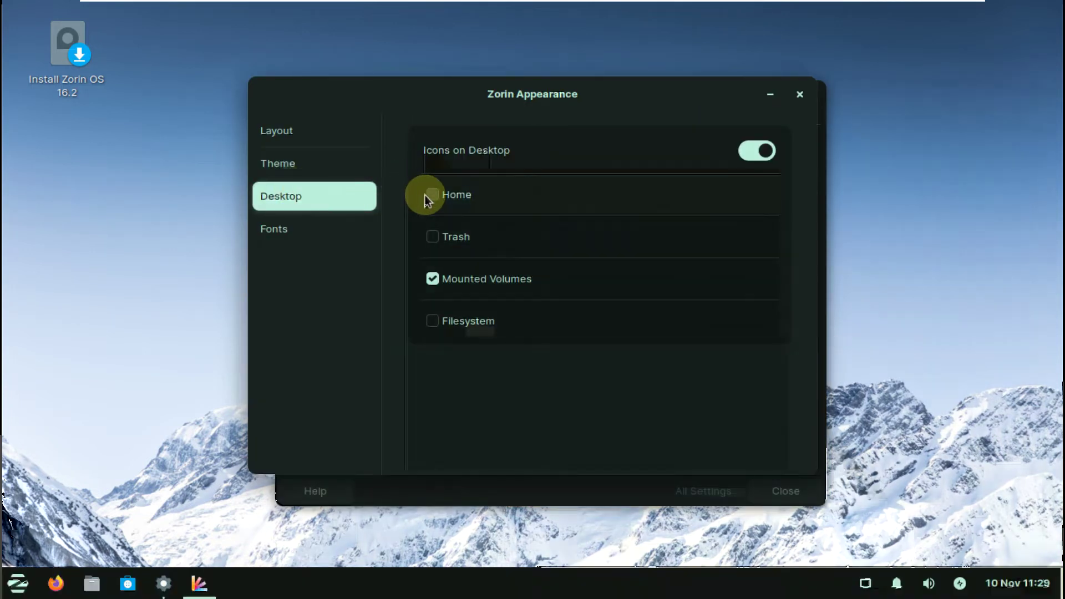
{"action": "left_click", "coordinate": [350, 221]}
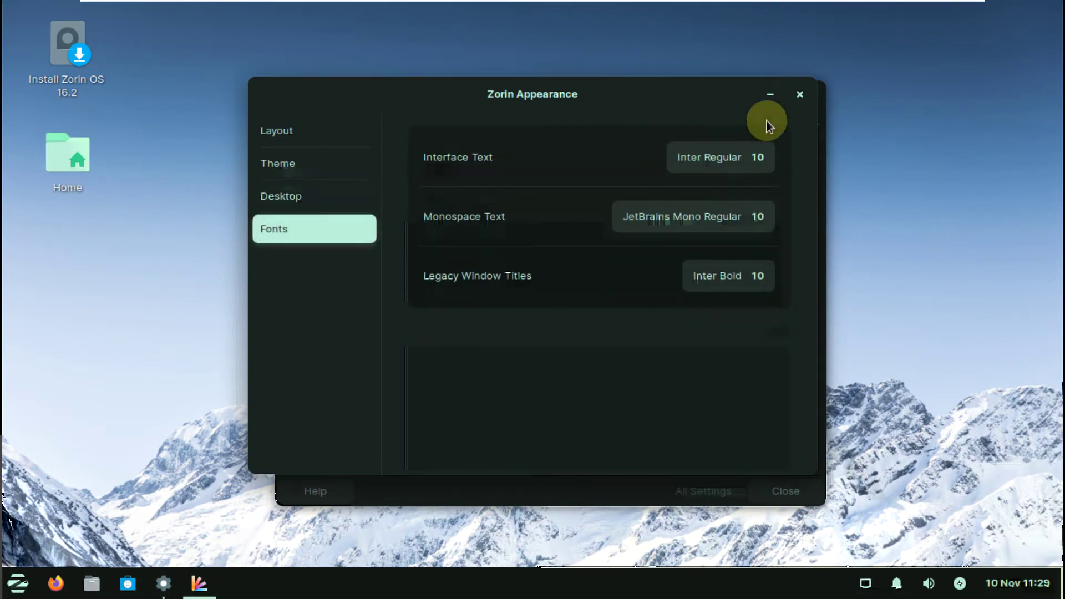
{"action": "left_click", "coordinate": [796, 94]}
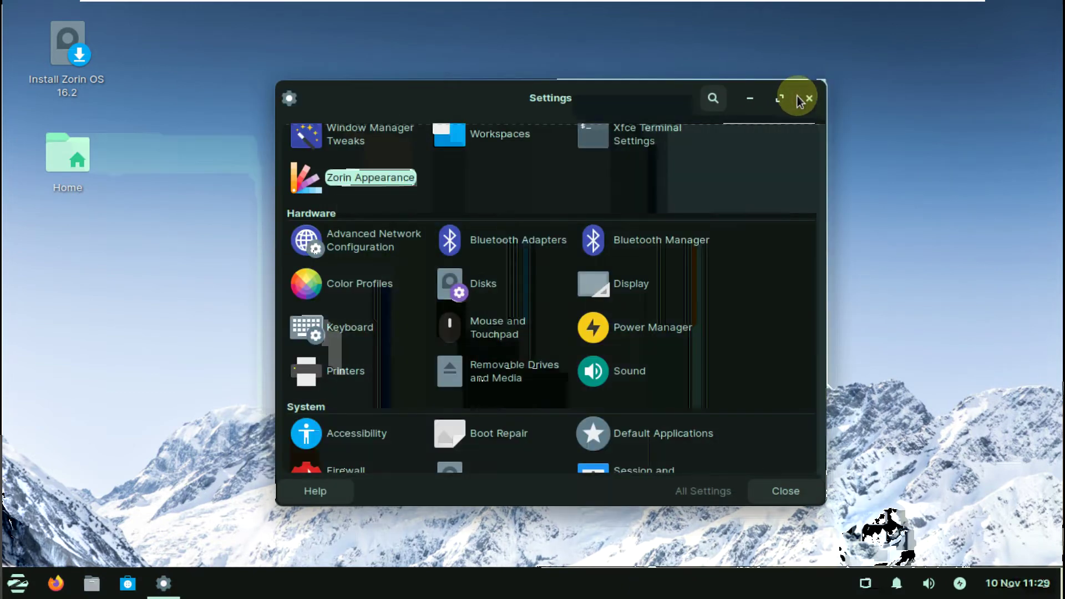
{"action": "left_click", "coordinate": [807, 101]}
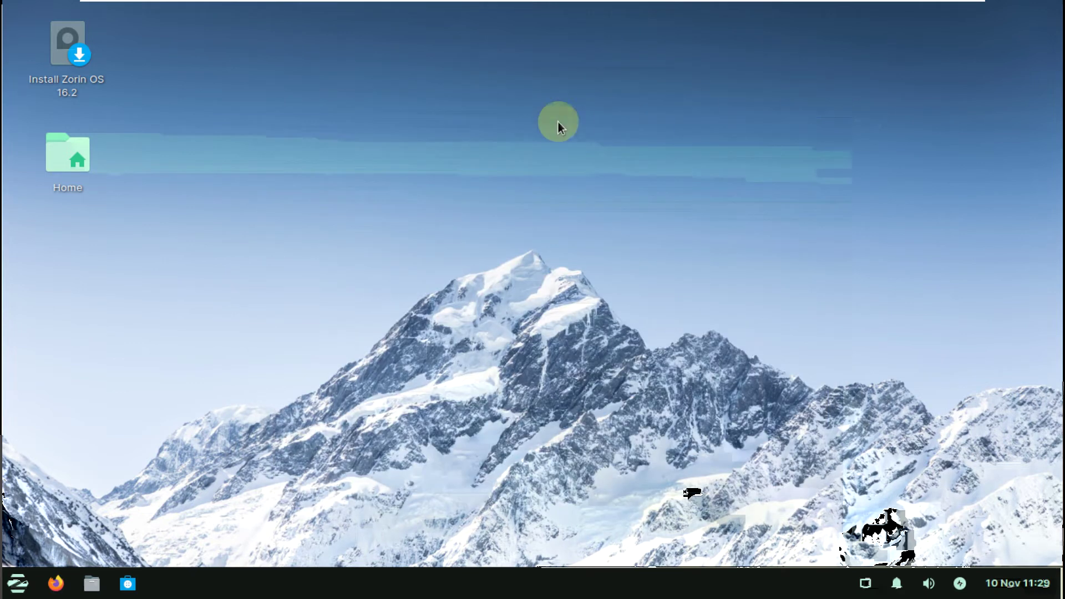
Open the Home folder from the desktop and view the file manager's About information.
{"action": "right_click", "coordinate": [74, 163]}
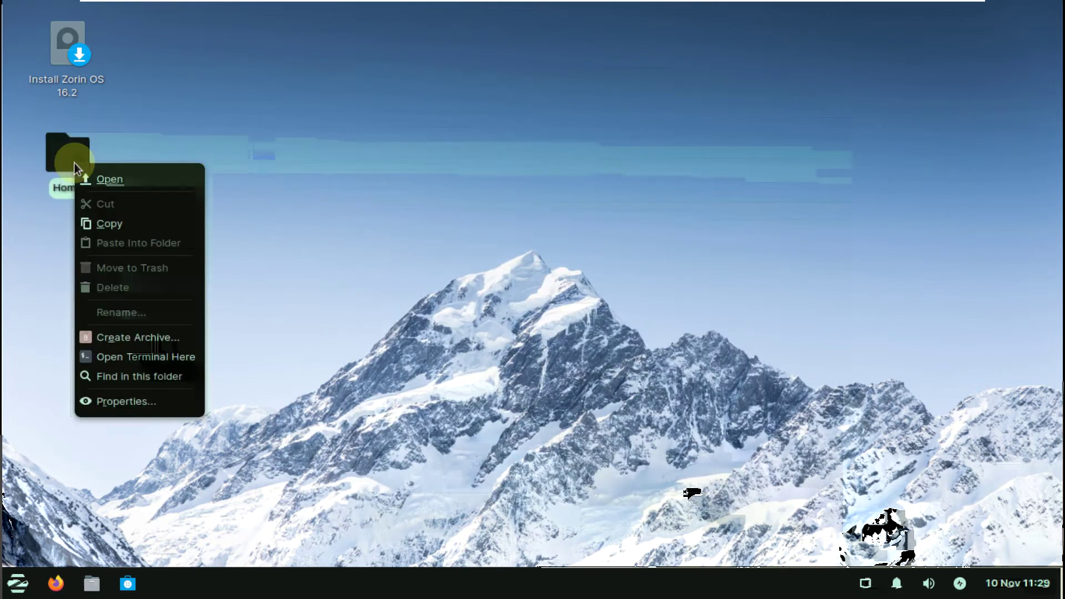
{"action": "left_click", "coordinate": [99, 178]}
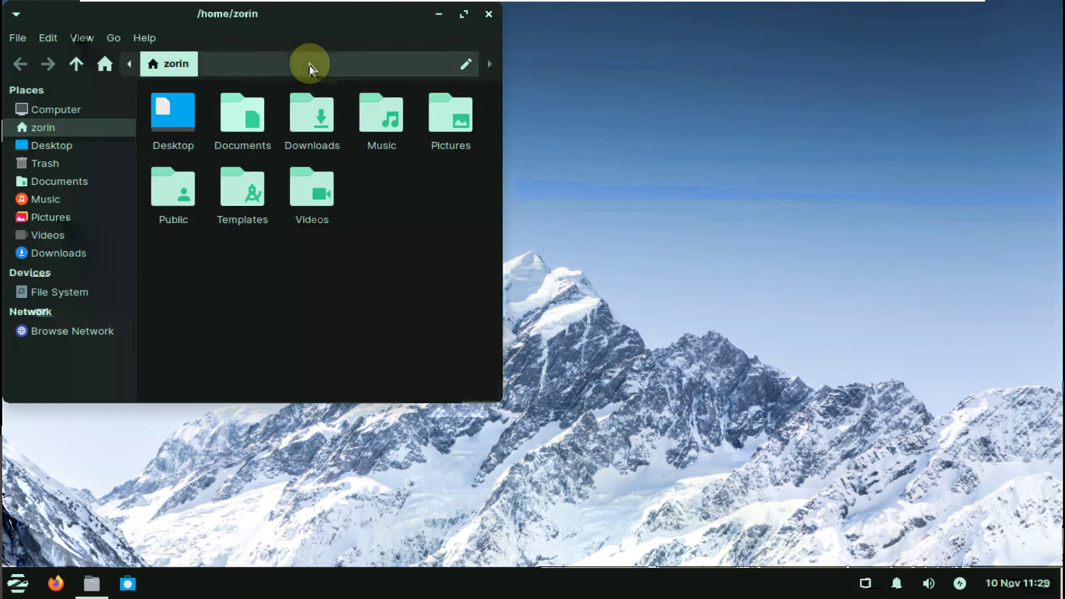
{"action": "left_click", "coordinate": [145, 38]}
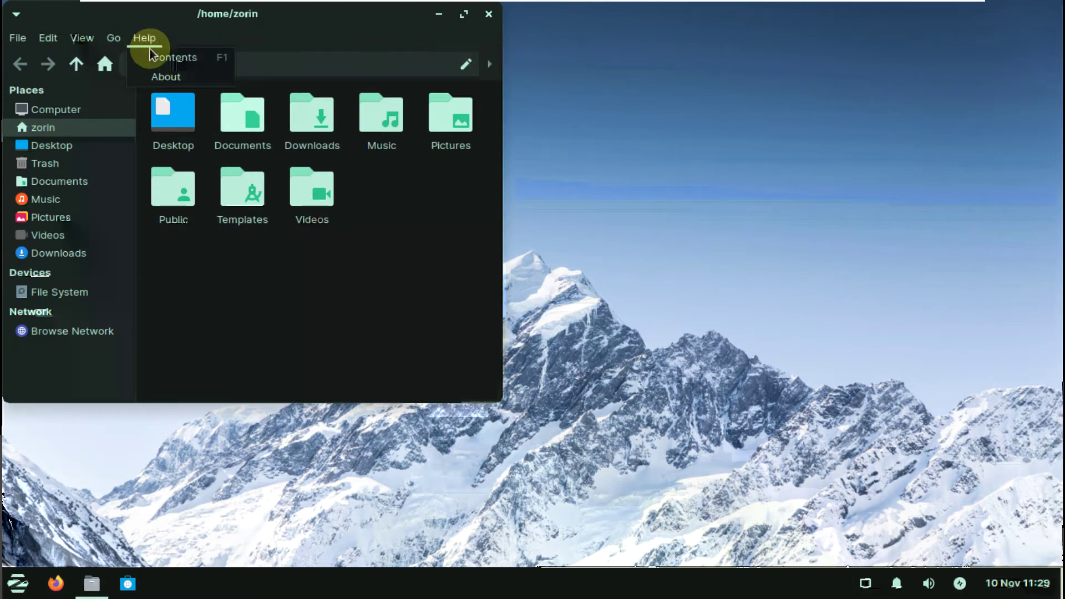
{"action": "left_click", "coordinate": [157, 76]}
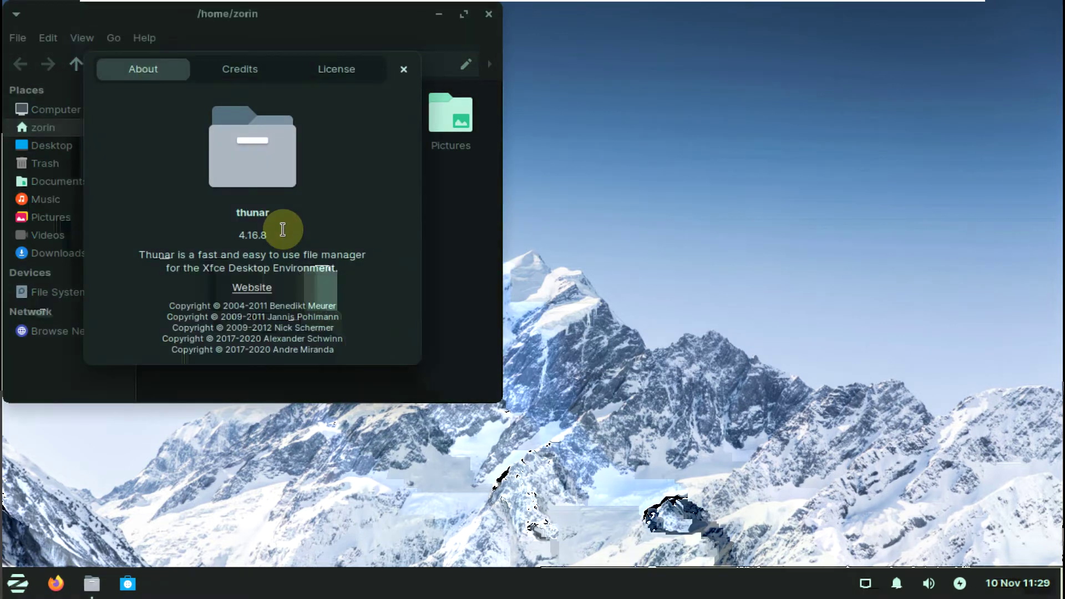
Close the file manager's About dialog and the Home folder window.
{"action": "left_click_drag", "start_coordinate": [267, 235], "coordinate": [155, 228]}
{"action": "left_click", "coordinate": [395, 66]}
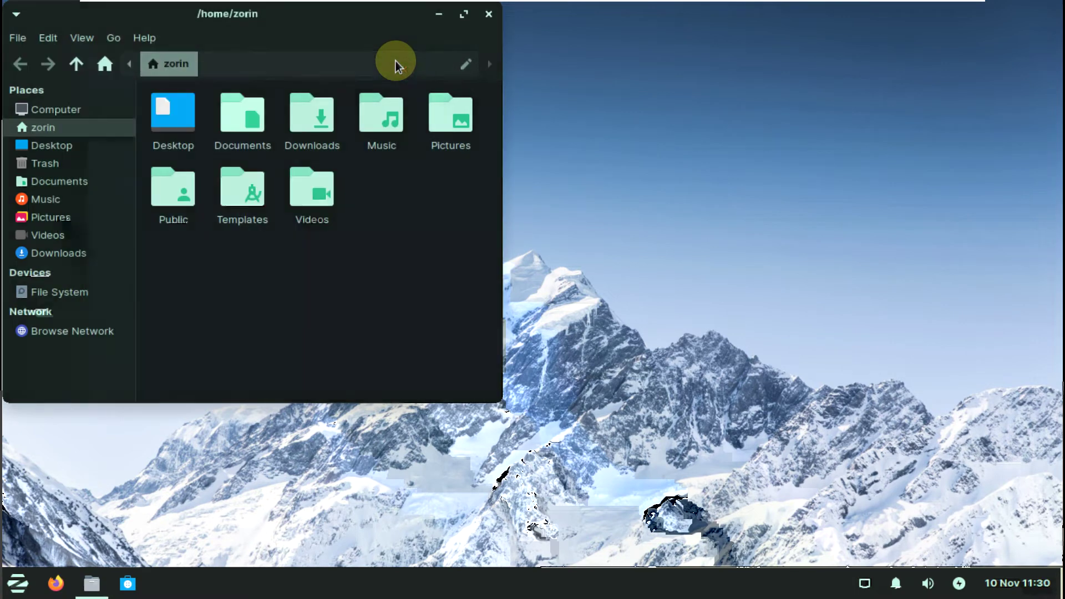
{"action": "left_click", "coordinate": [487, 17]}
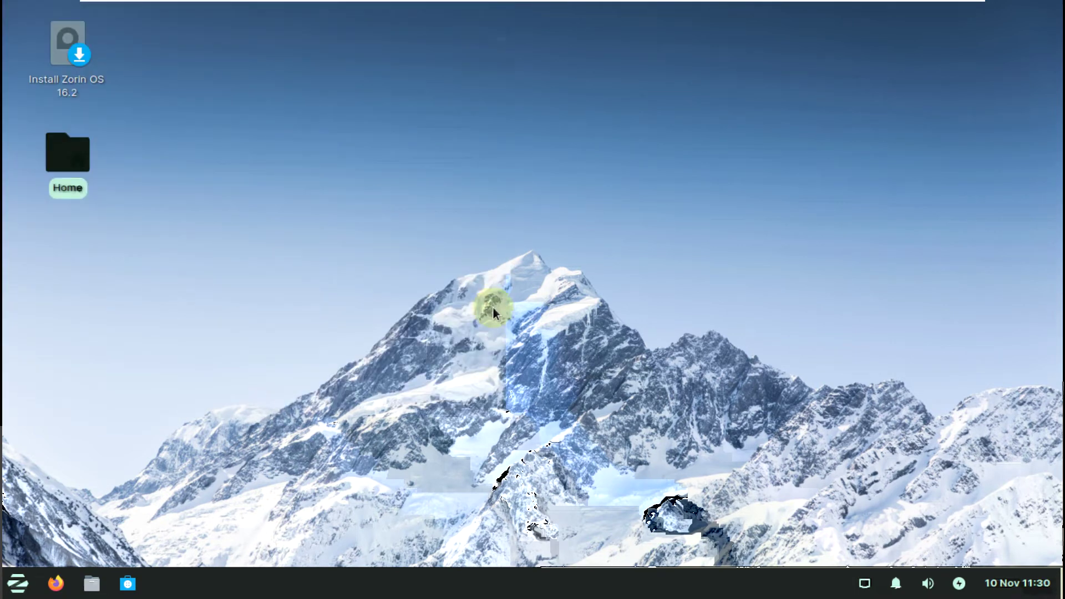
View the About information of the desktop panel and close the dialog.
{"action": "right_click", "coordinate": [433, 586]}
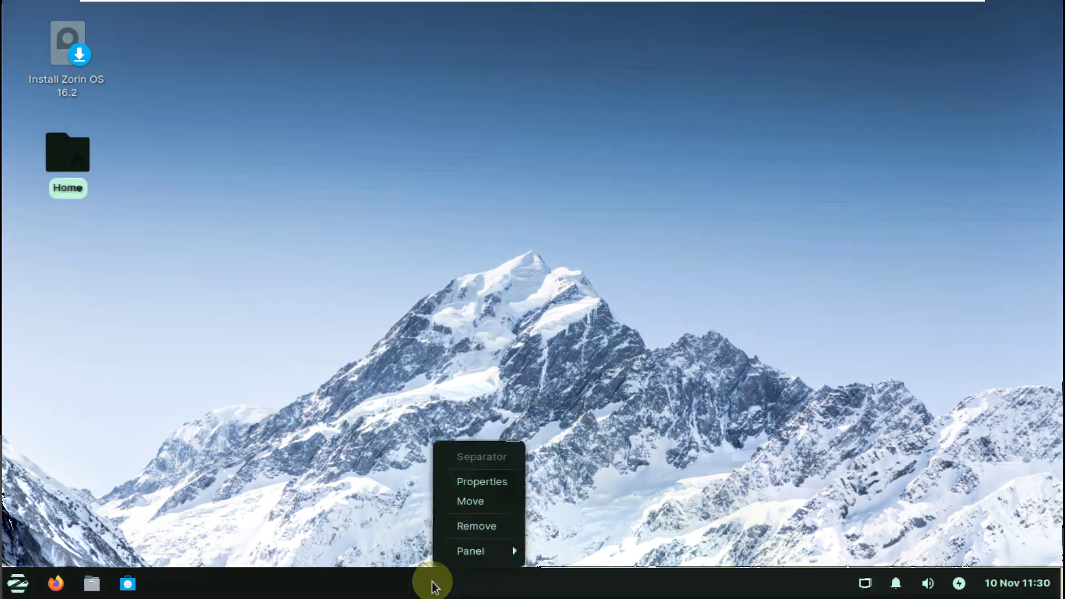
{"action": "mouse_move", "coordinate": [481, 549]}
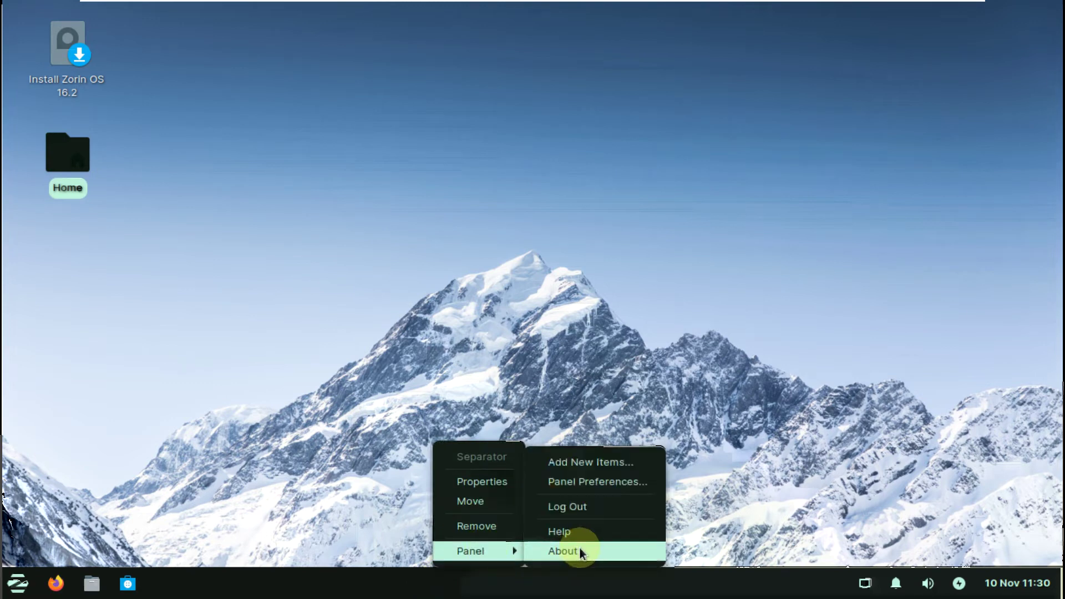
{"action": "left_click", "coordinate": [562, 551]}
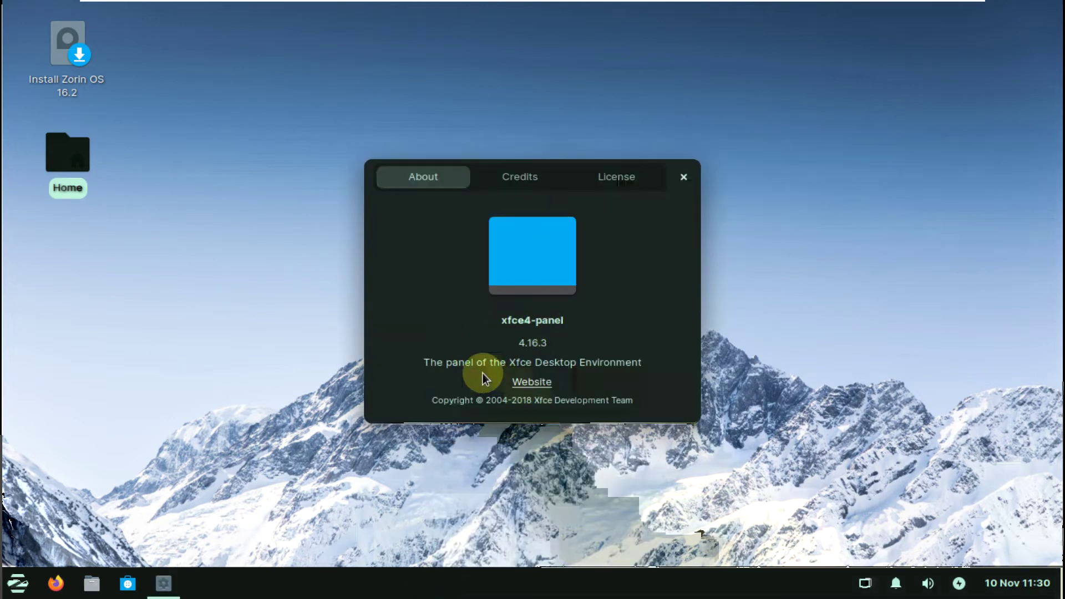
{"action": "left_click", "coordinate": [683, 179]}
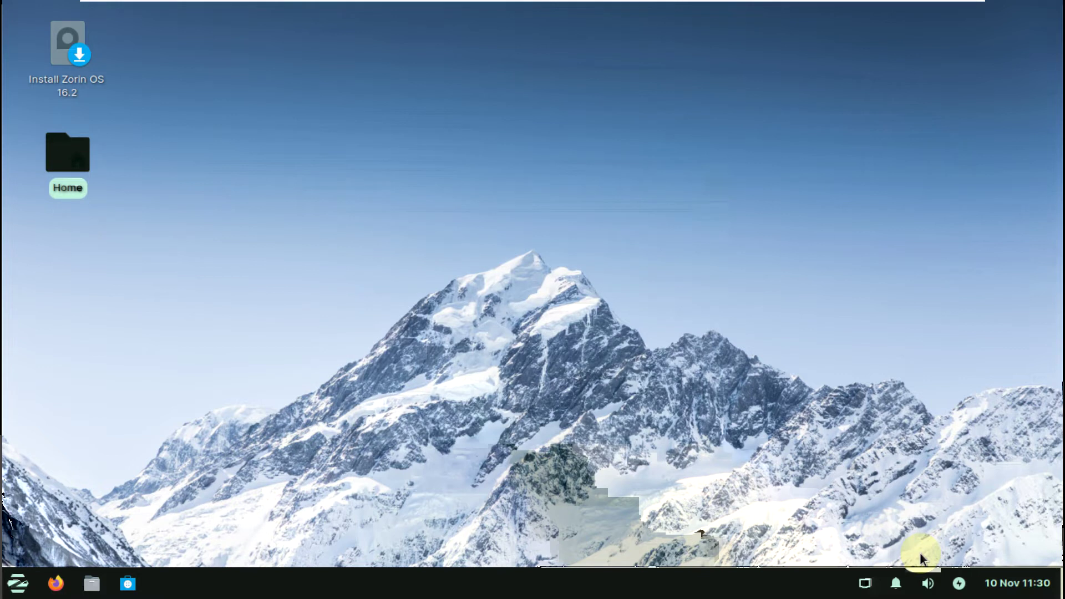
Check the panel's calendar, power, volume, notification and network indicators one after another, and close the network menu.
{"action": "left_click", "coordinate": [998, 587]}
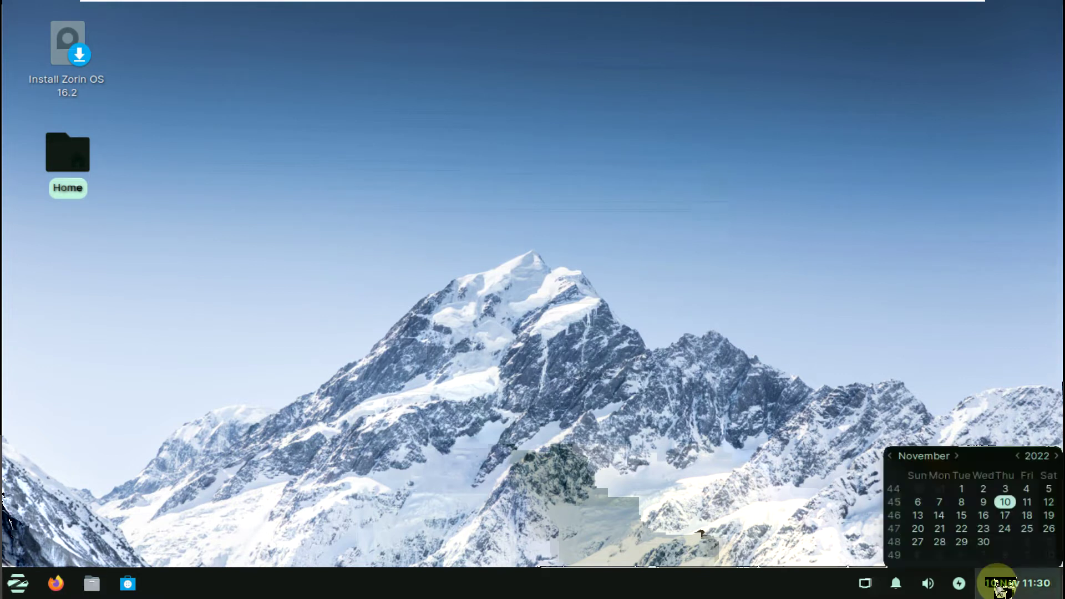
{"action": "left_click", "coordinate": [993, 585]}
{"action": "left_click", "coordinate": [965, 586]}
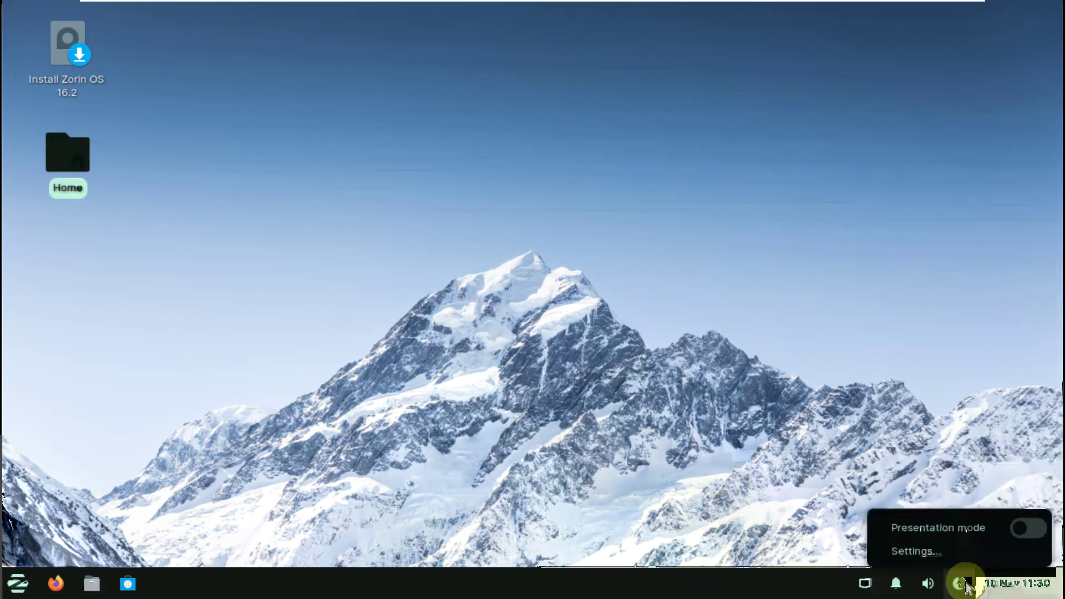
{"action": "left_click", "coordinate": [932, 585]}
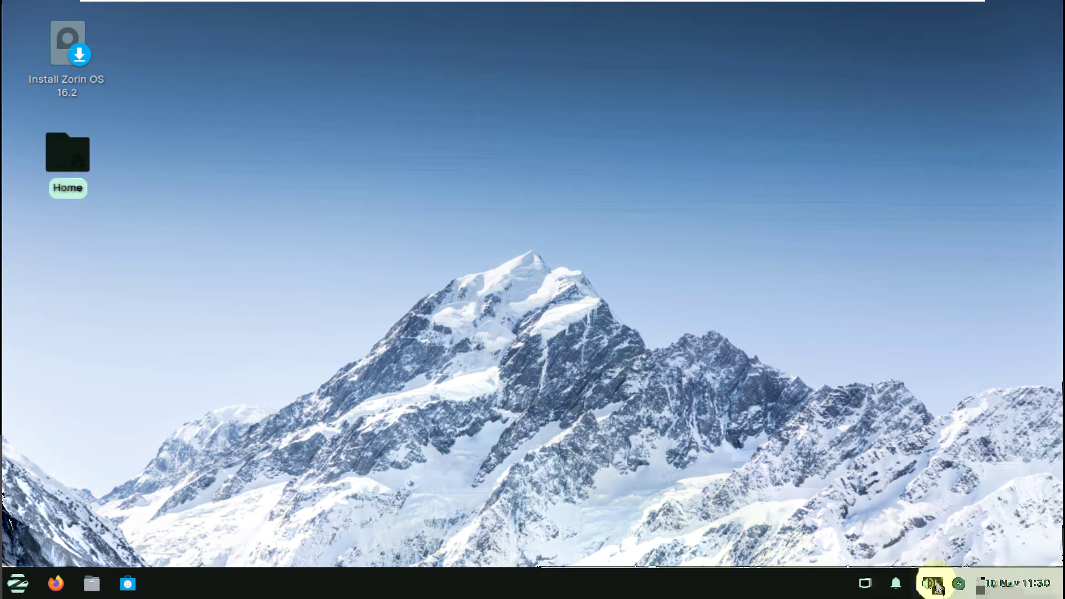
{"action": "left_click", "coordinate": [936, 586]}
{"action": "left_click", "coordinate": [896, 583]}
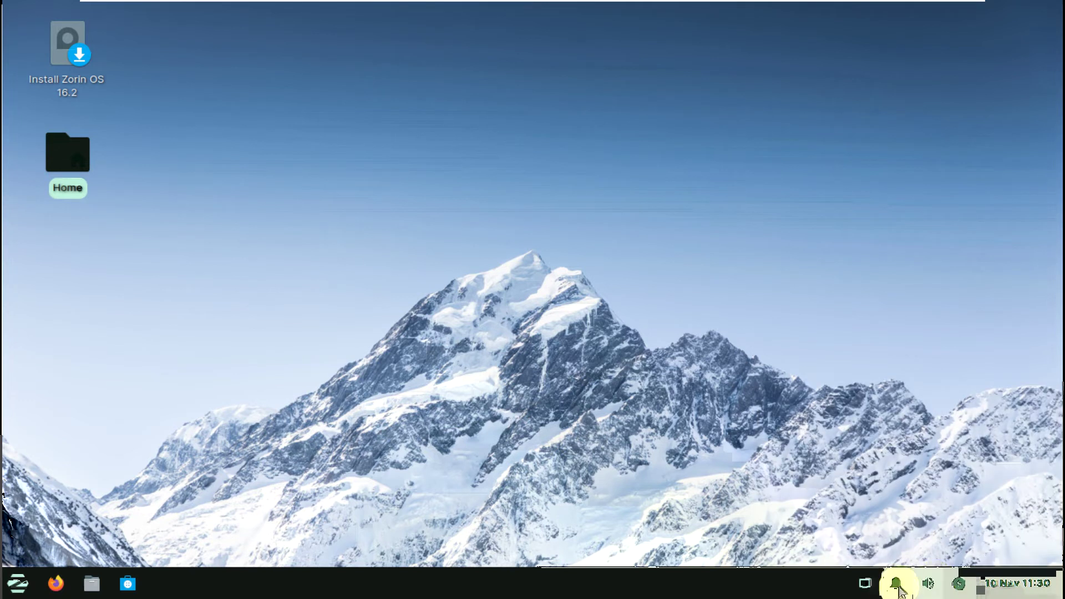
{"action": "left_click", "coordinate": [895, 583]}
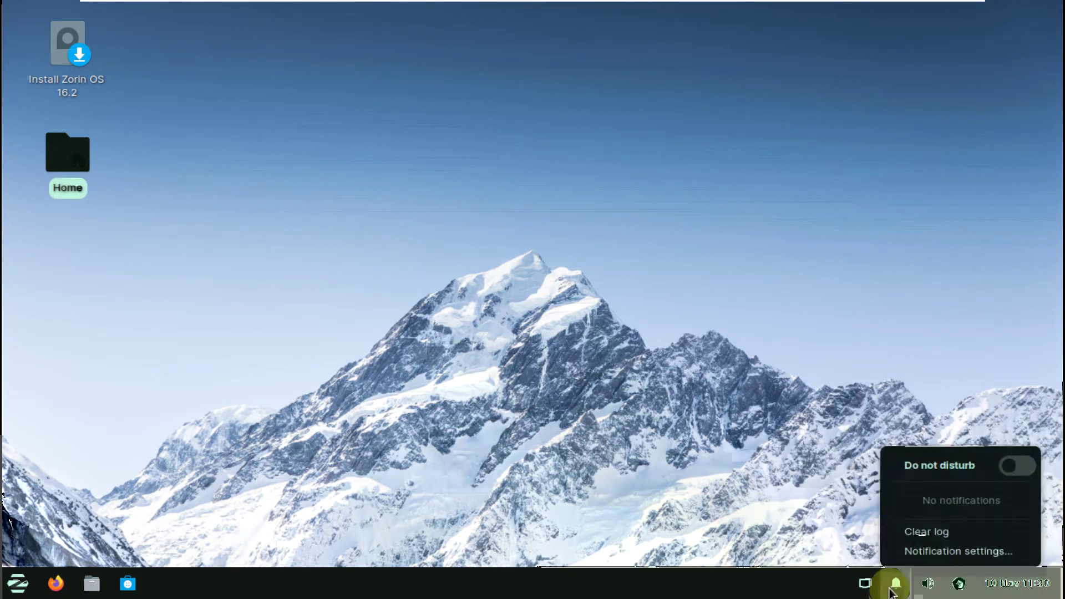
{"action": "left_click", "coordinate": [860, 586]}
{"action": "left_click", "coordinate": [860, 587]}
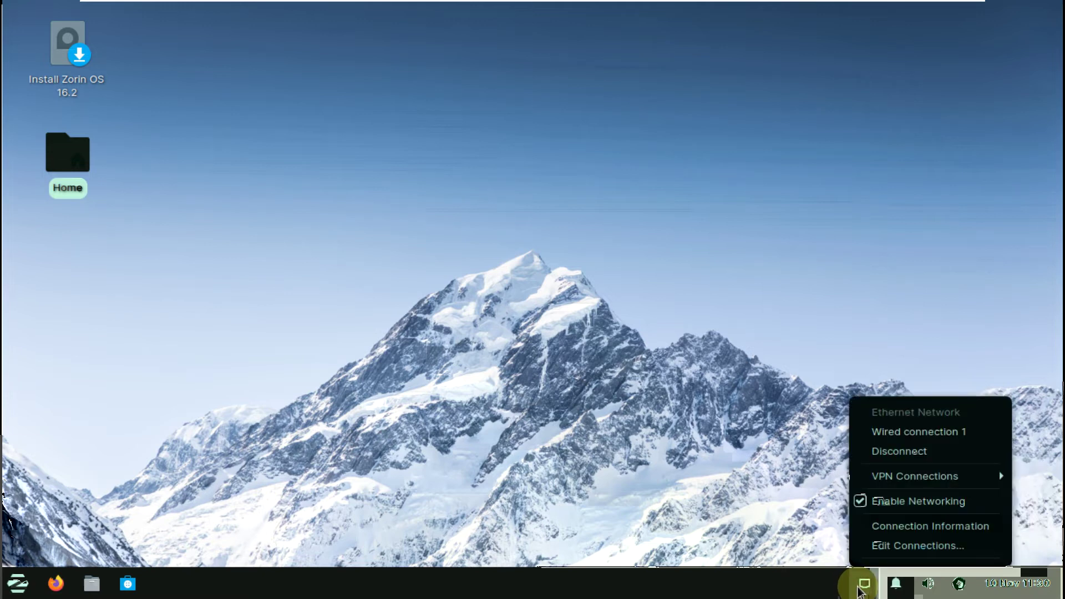
{"action": "left_click", "coordinate": [349, 412]}
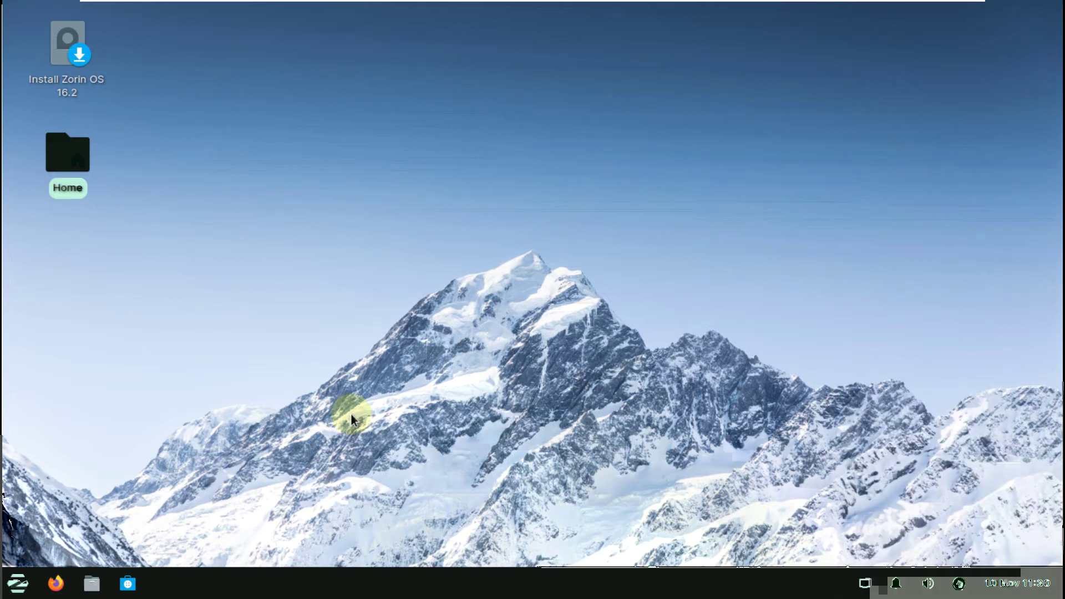
Launch Task Manager from the System applications and maximize its window.
{"action": "left_click", "coordinate": [16, 584]}
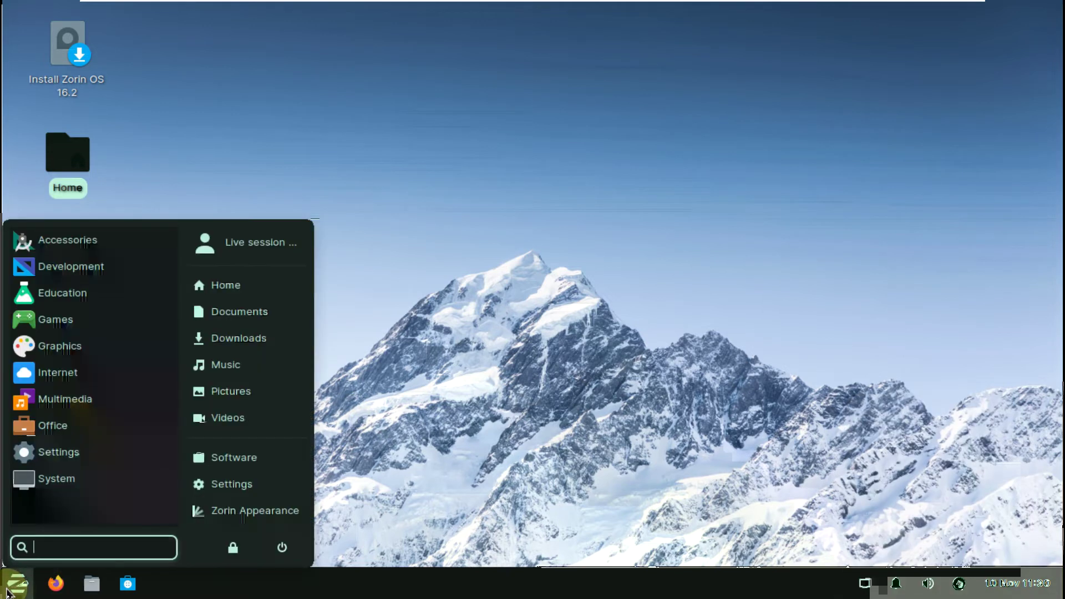
{"action": "left_click", "coordinate": [86, 484]}
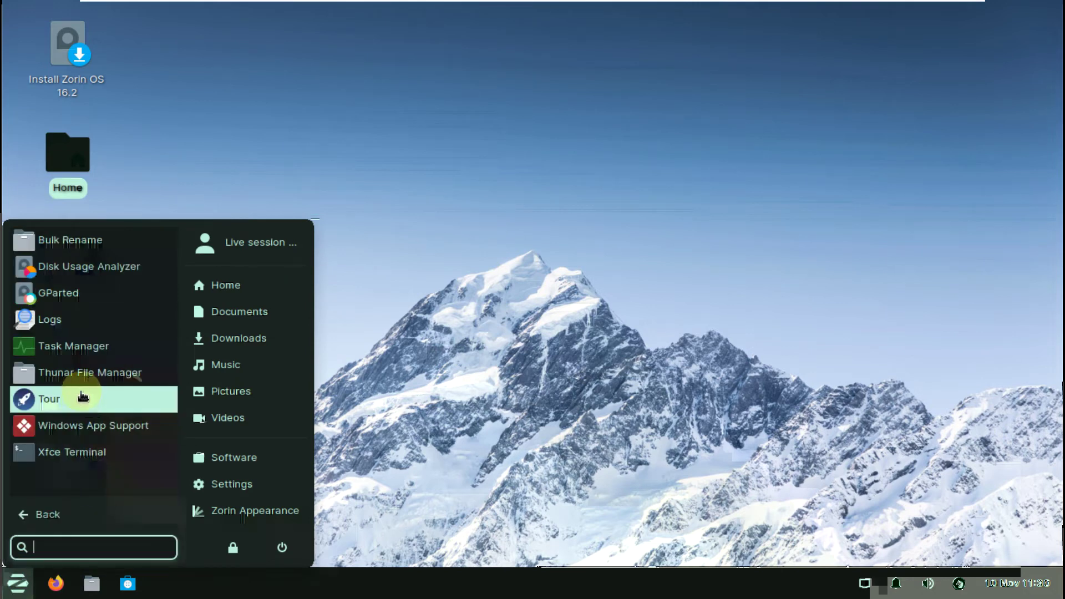
{"action": "left_click", "coordinate": [81, 344]}
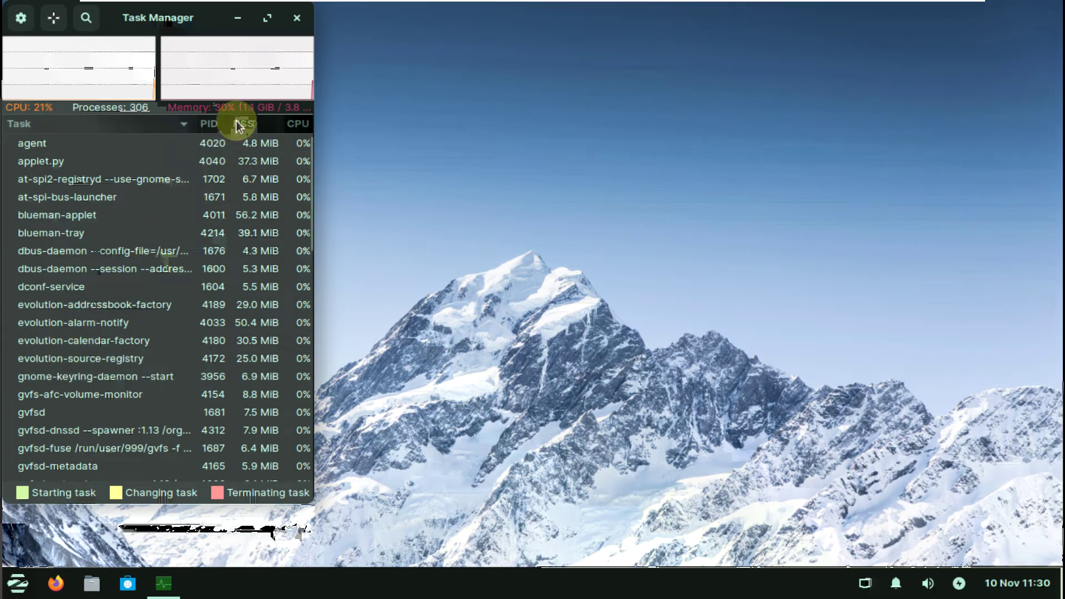
{"action": "left_click", "coordinate": [261, 23]}
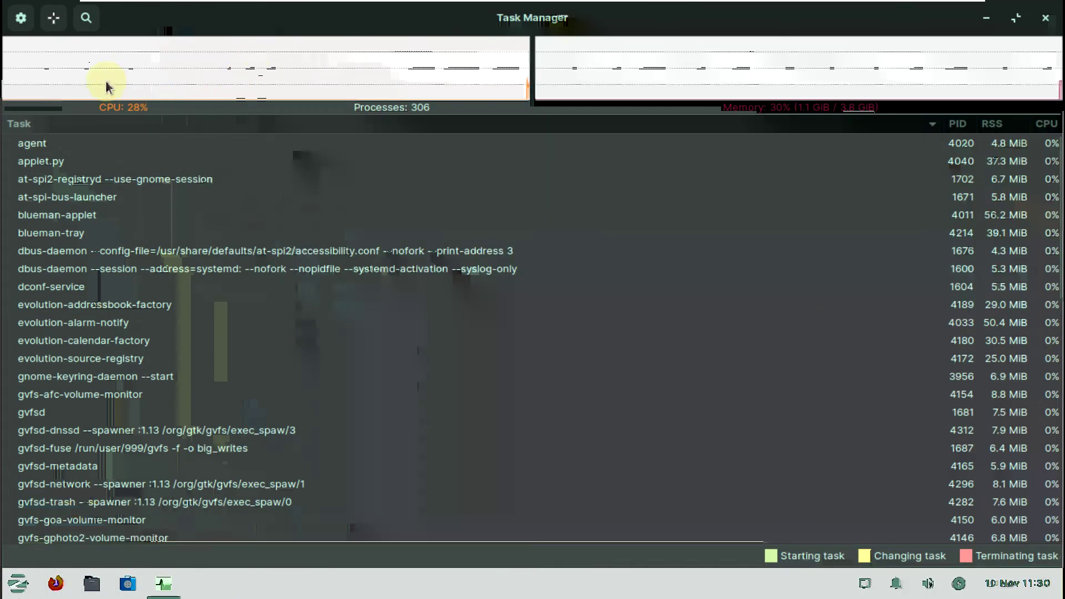
View the Task Manager settings and its About information, and close both dialogs.
{"action": "left_click", "coordinate": [20, 17]}
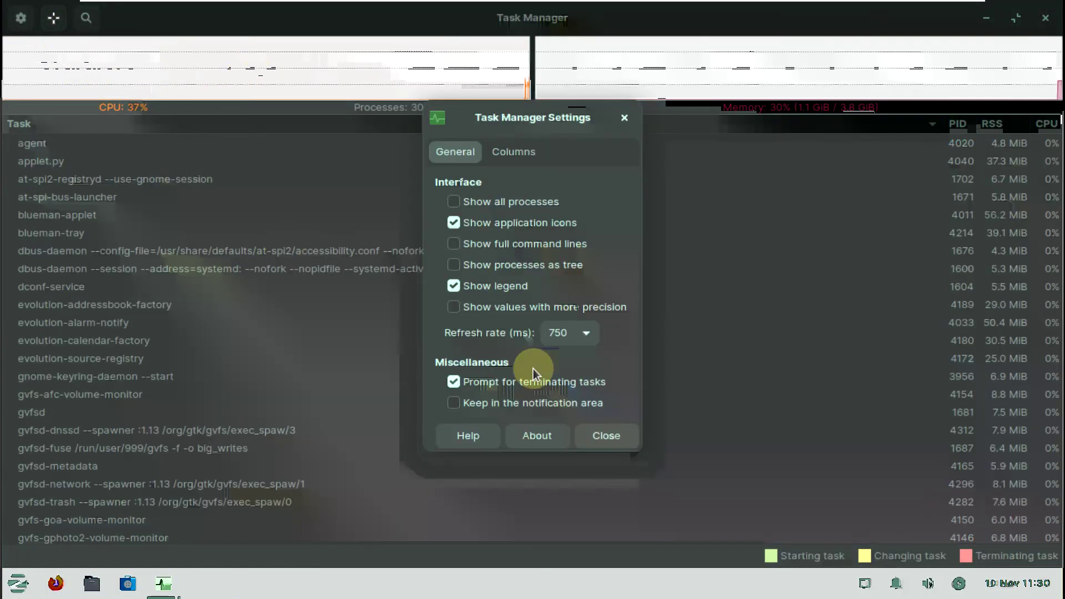
{"action": "left_click", "coordinate": [544, 433]}
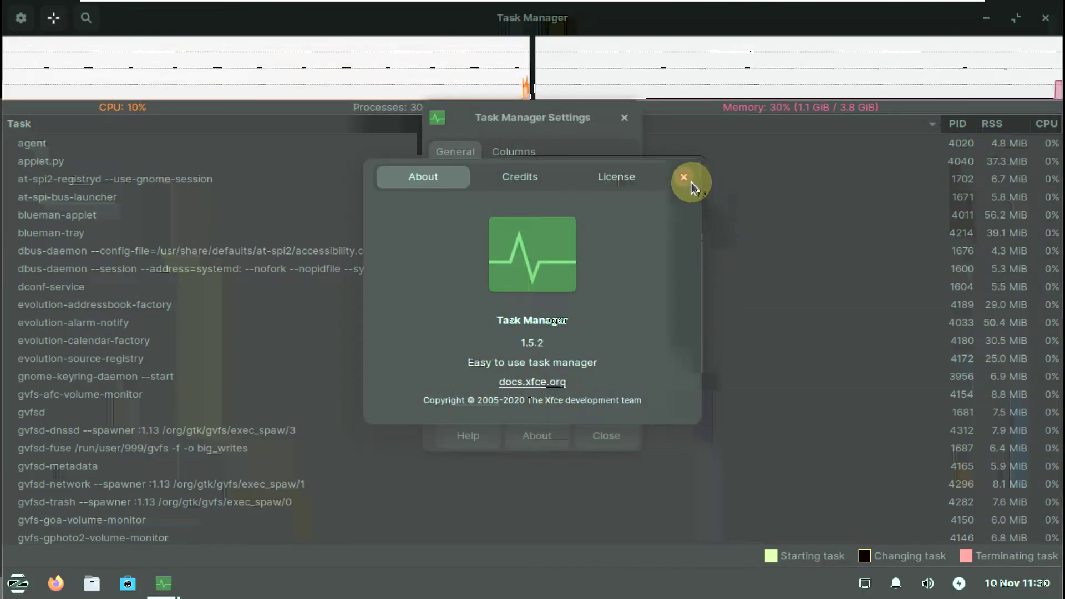
{"action": "left_click", "coordinate": [683, 177]}
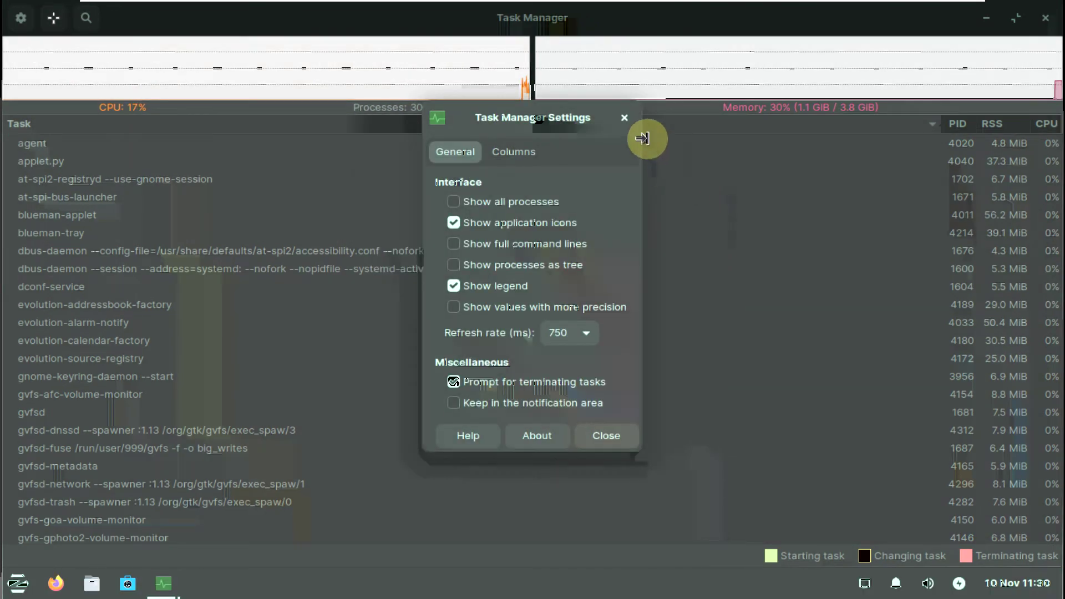
{"action": "left_click", "coordinate": [624, 118]}
Look through the list of running processes and their memory use, and close Task Manager.
{"action": "scroll", "coordinate": [598, 264], "scroll_direction": "down", "scroll_amount": 10}
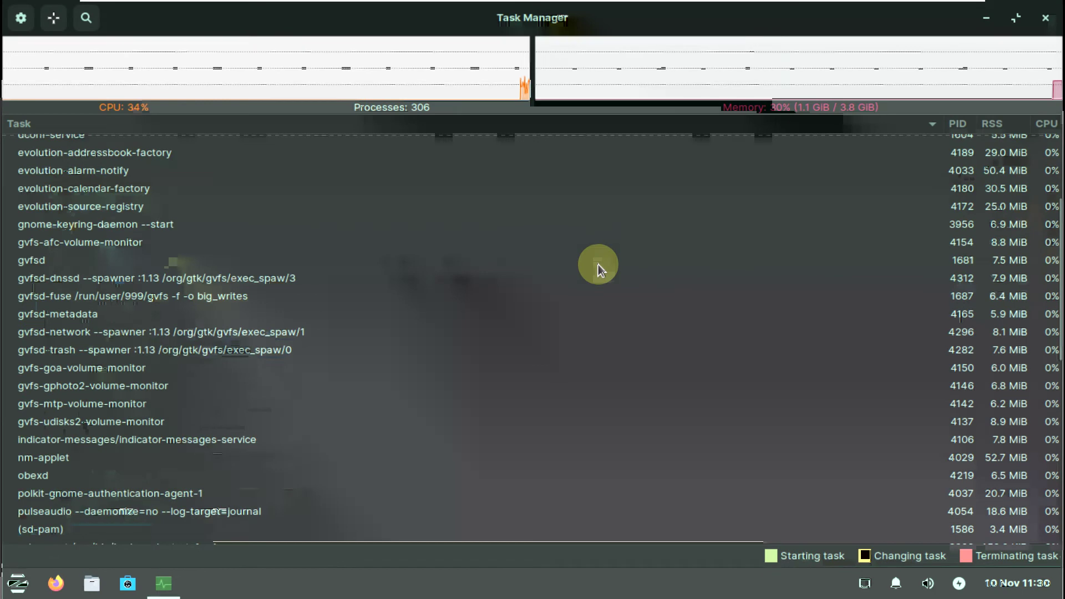
{"action": "scroll", "coordinate": [598, 265], "scroll_direction": "down", "scroll_amount": 1}
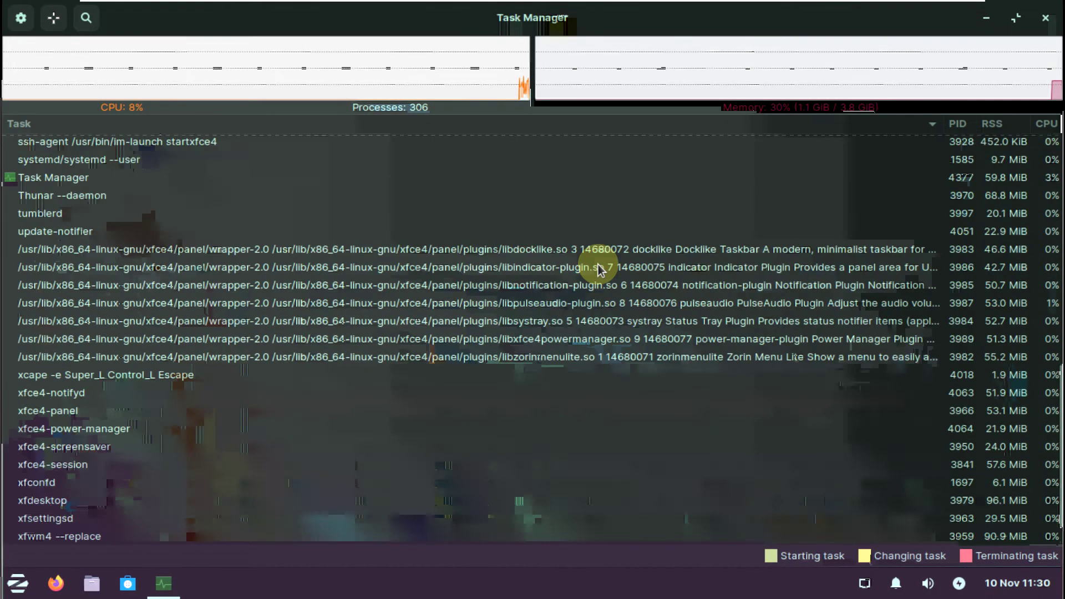
{"action": "scroll", "coordinate": [598, 265], "scroll_direction": "down", "scroll_amount": 1}
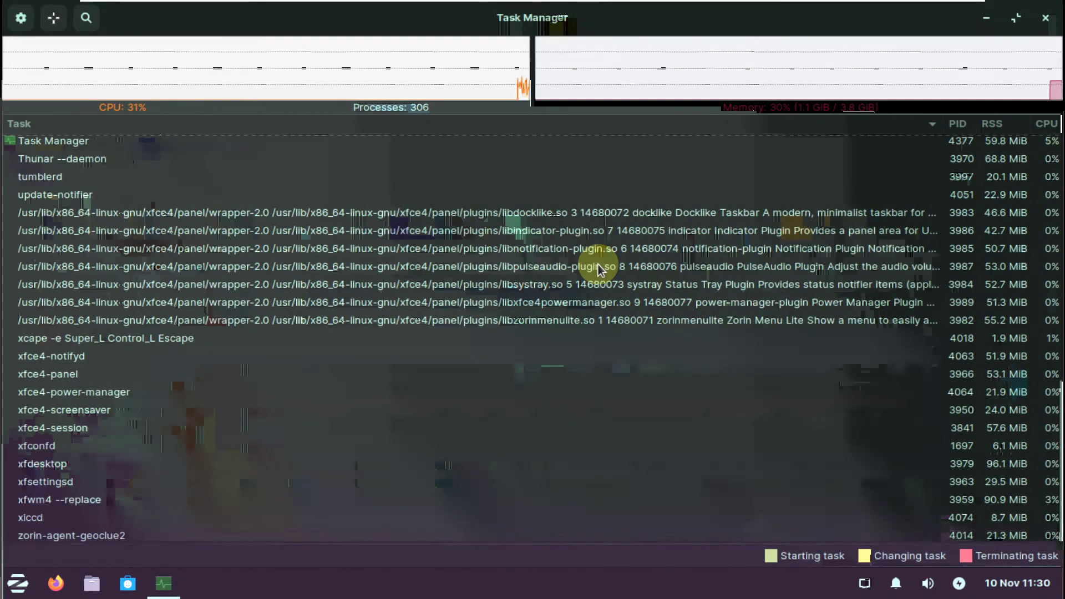
{"action": "scroll", "coordinate": [598, 265], "scroll_direction": "up", "scroll_amount": 12}
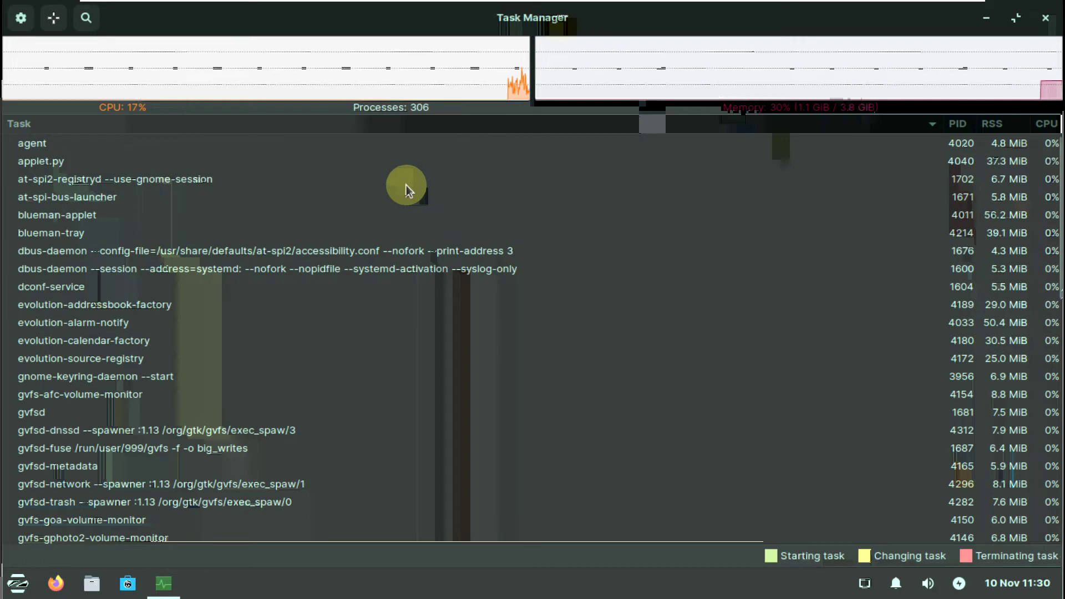
{"action": "left_click", "coordinate": [1045, 20]}
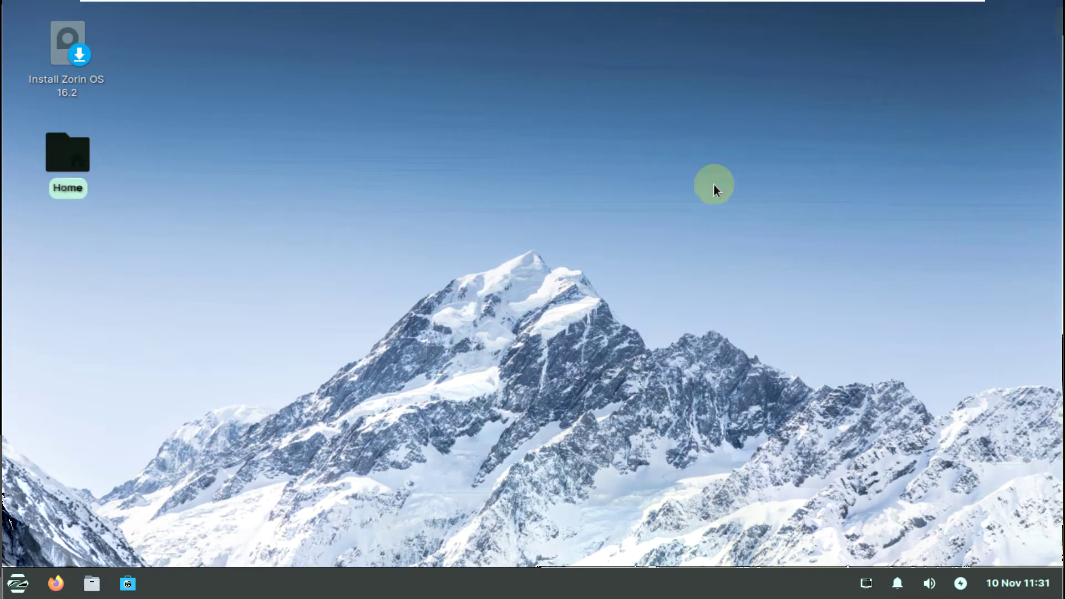
Launch Xfce Terminal from the System applications, view its About information and close the dialog.
{"action": "left_click", "coordinate": [17, 582]}
{"action": "left_click", "coordinate": [71, 483]}
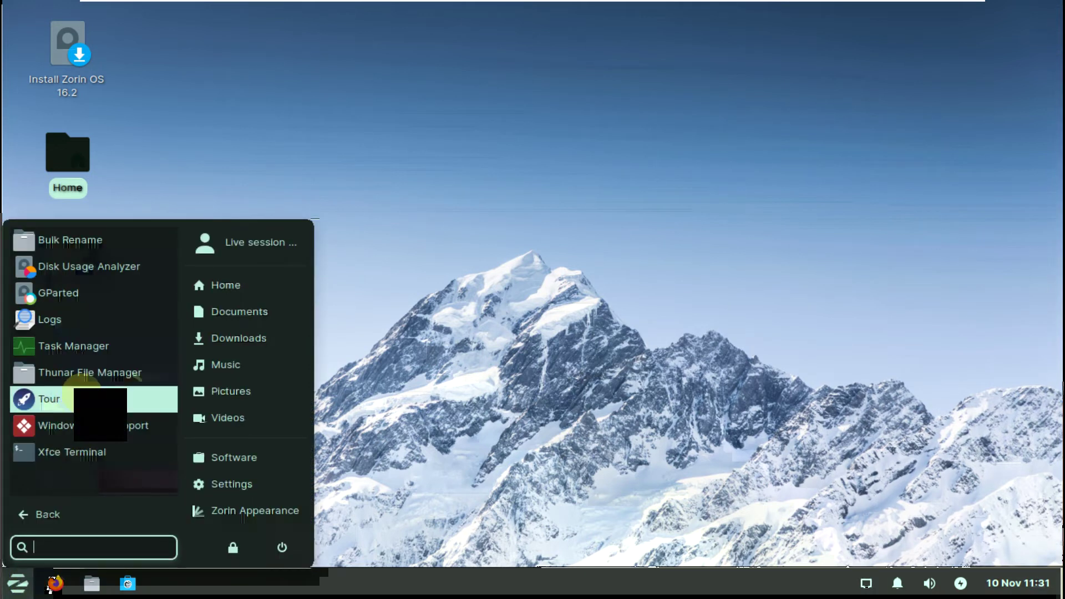
{"action": "left_click", "coordinate": [93, 447]}
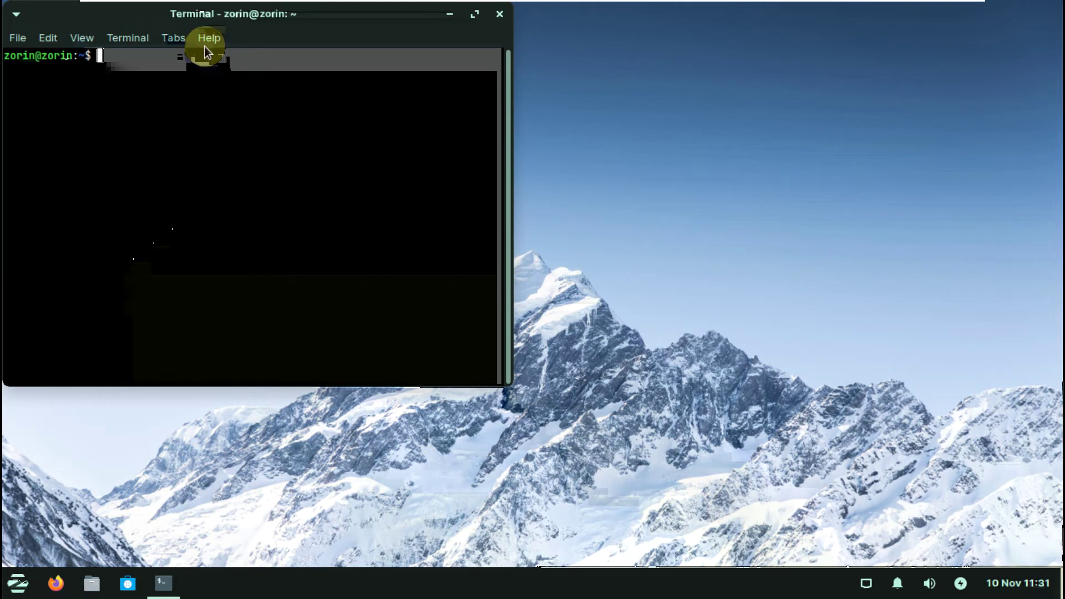
{"action": "left_click", "coordinate": [205, 44]}
{"action": "left_click", "coordinate": [233, 78]}
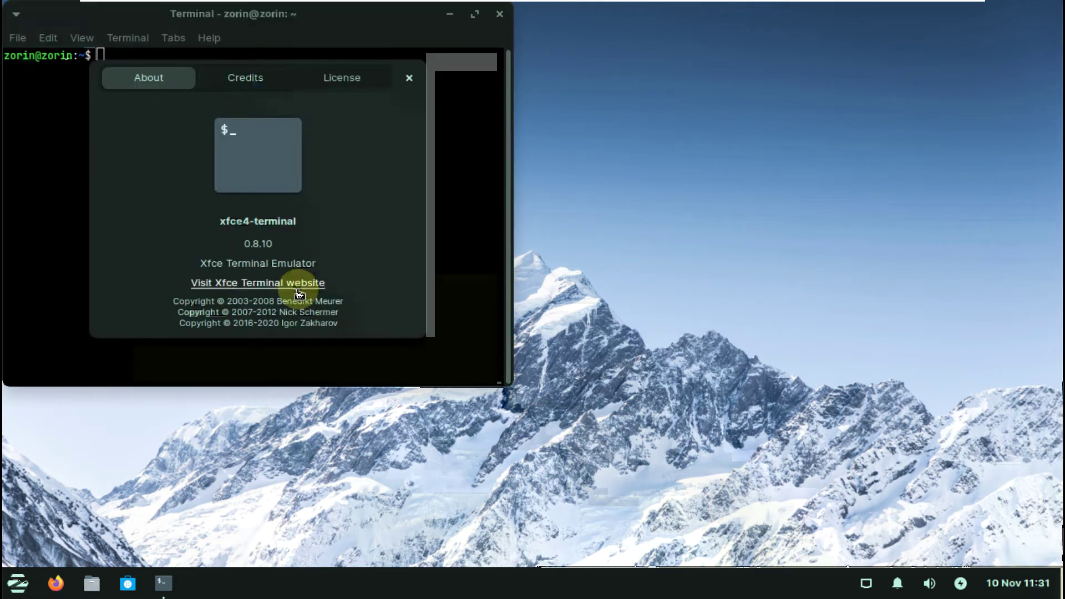
{"action": "left_click", "coordinate": [409, 77]}
Move the terminal window towards the middle of the desktop and run the neofetch command.
{"action": "left_click_drag", "start_coordinate": [382, 34], "coordinate": [663, 112]}
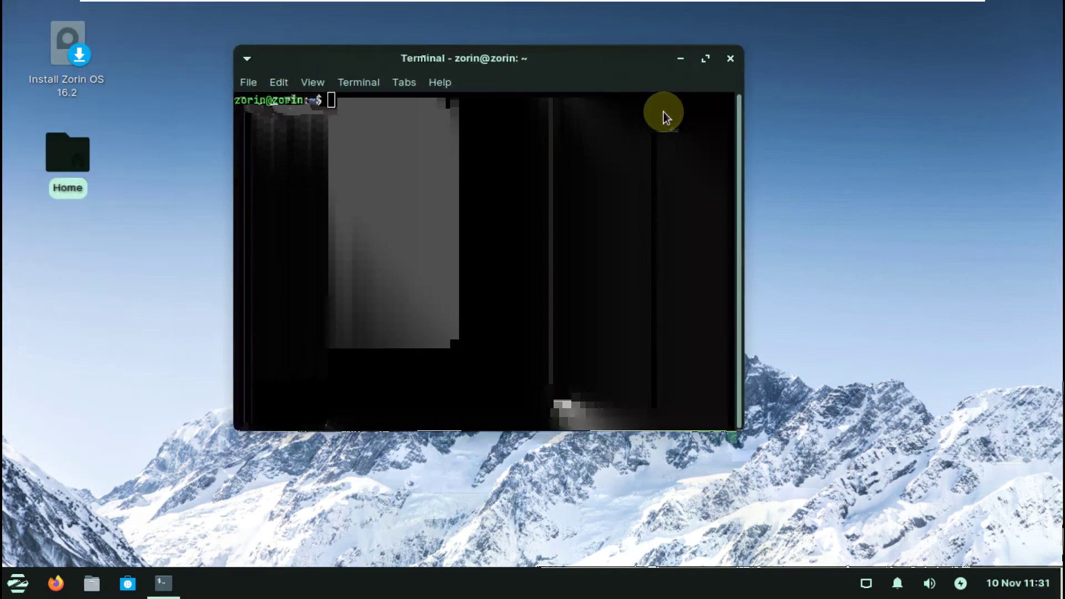
{"action": "type", "text": "n"}
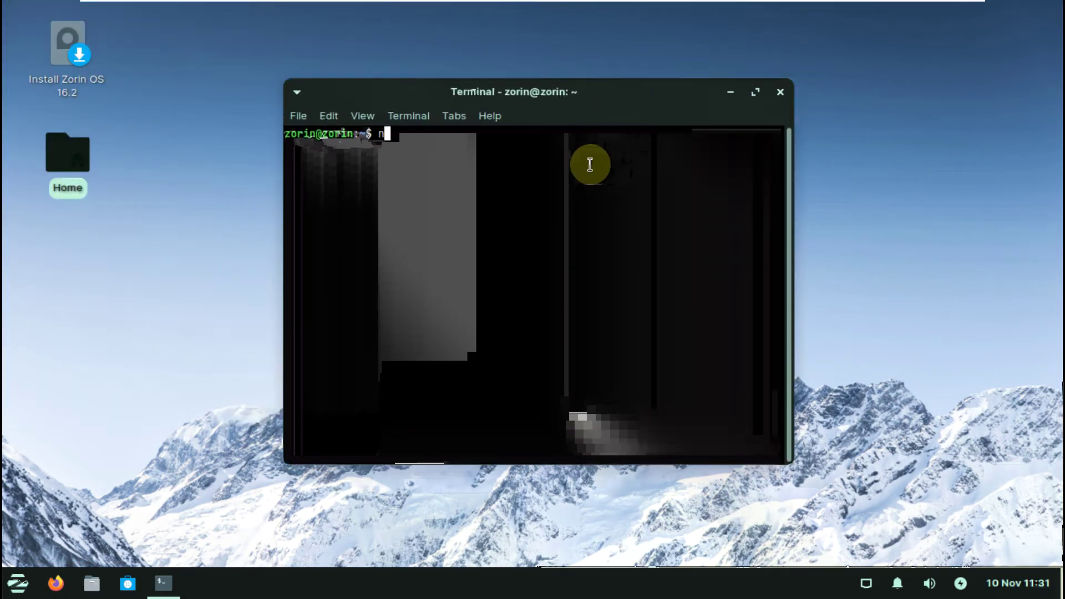
{"action": "type", "text": "eofetch"}
{"action": "key", "text": "Return"}
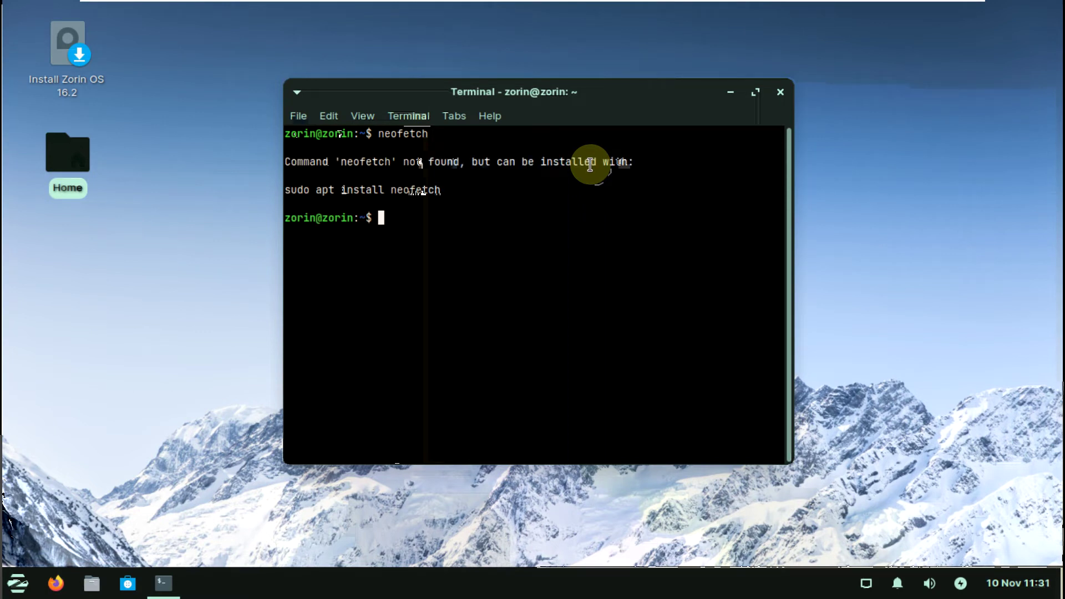
Copy the suggested command "sudo apt install neofetch" from the terminal output, paste it at the prompt and run it.
{"action": "left_click_drag", "start_coordinate": [440, 189], "coordinate": [285, 189]}
{"action": "right_click", "coordinate": [297, 195]}
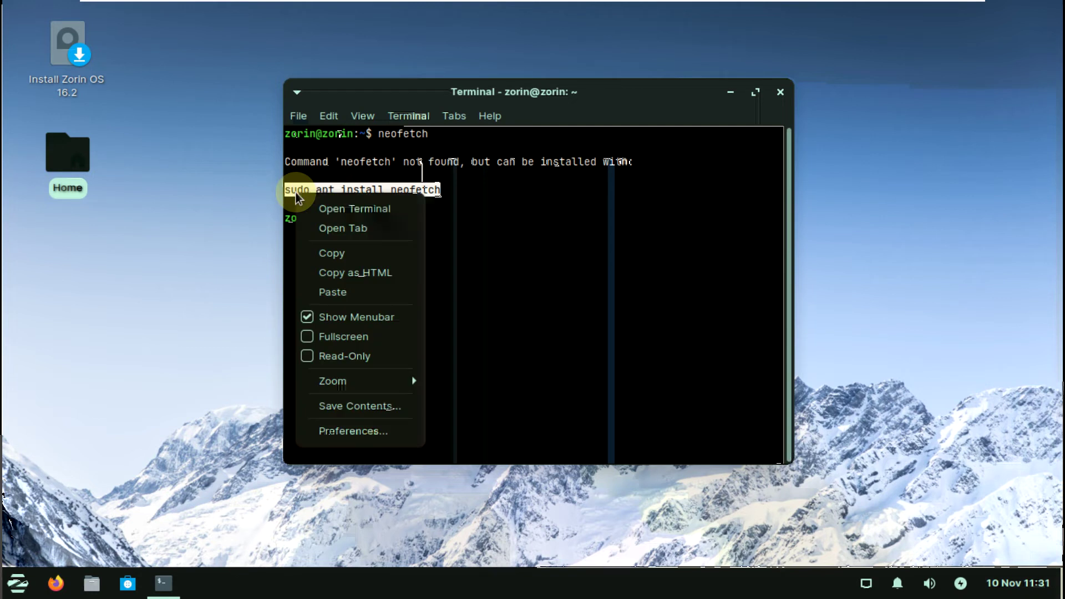
{"action": "left_click", "coordinate": [336, 258]}
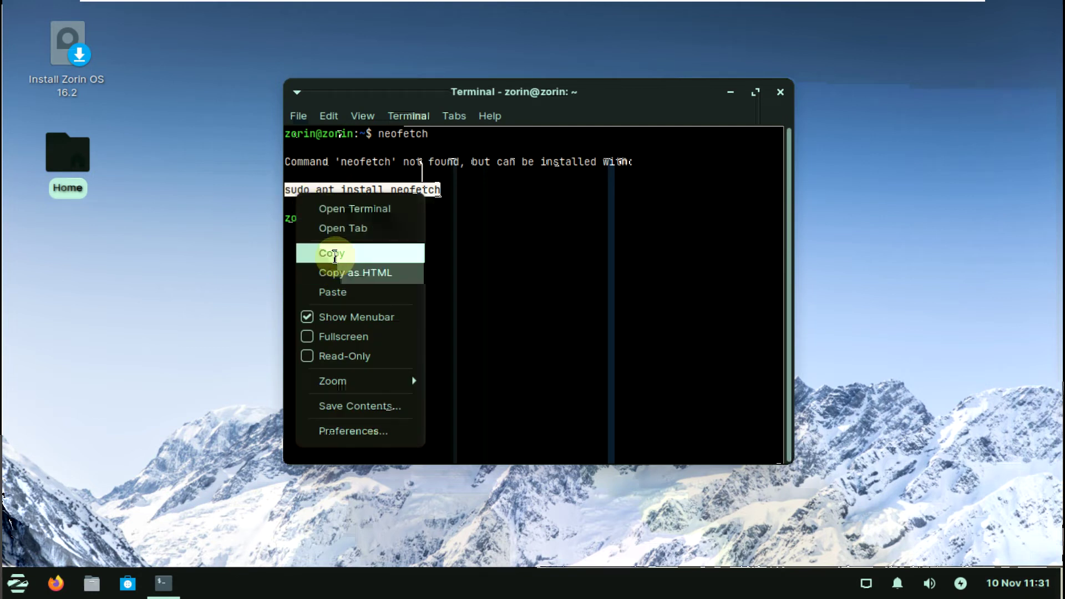
{"action": "right_click", "coordinate": [391, 225]}
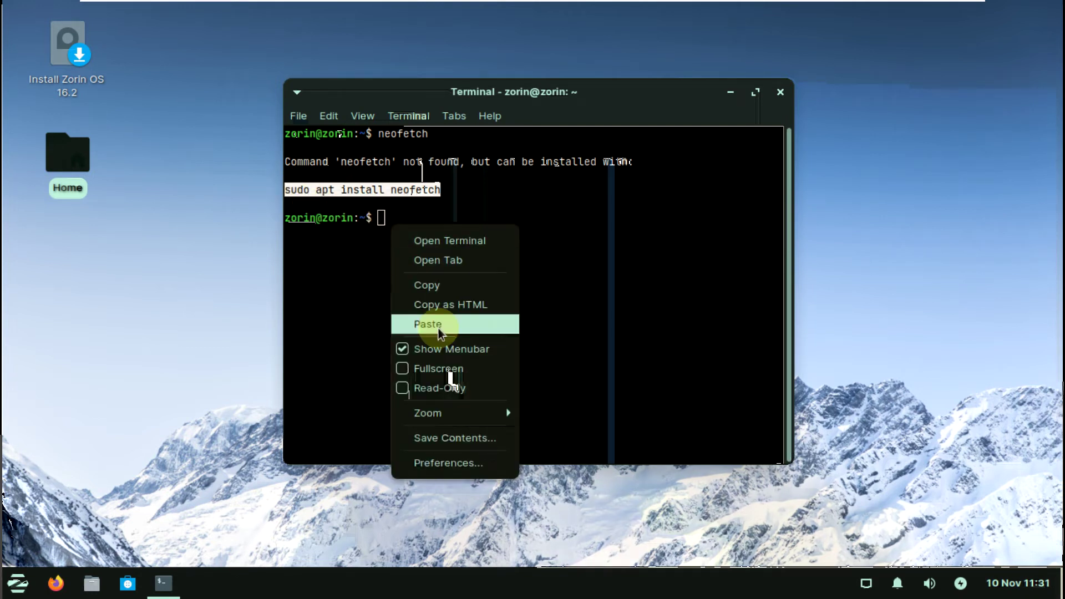
{"action": "left_click", "coordinate": [438, 328]}
{"action": "key", "text": "Return"}
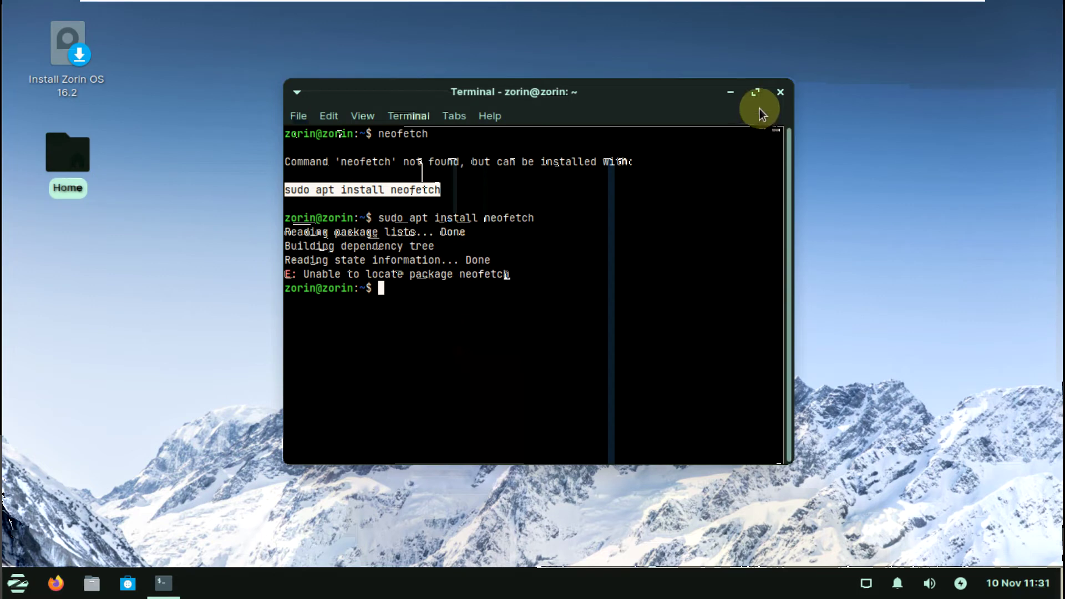
Maximize the terminal window and run "inxi -b" to list the basic system information.
{"action": "left_click", "coordinate": [754, 92]}
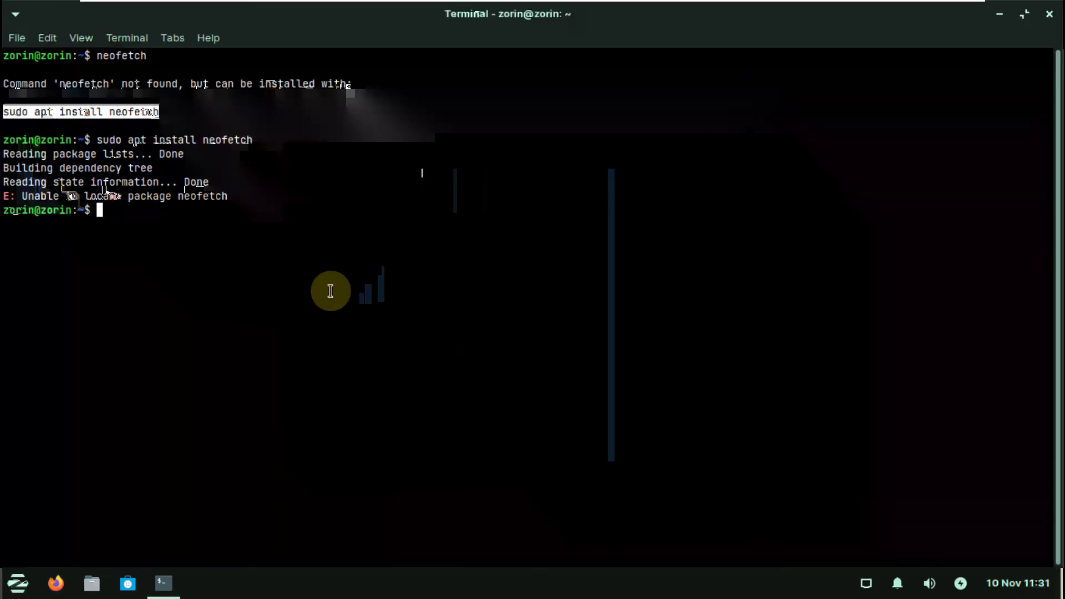
{"action": "type", "text": "inxi -b"}
{"action": "key", "text": "Return"}
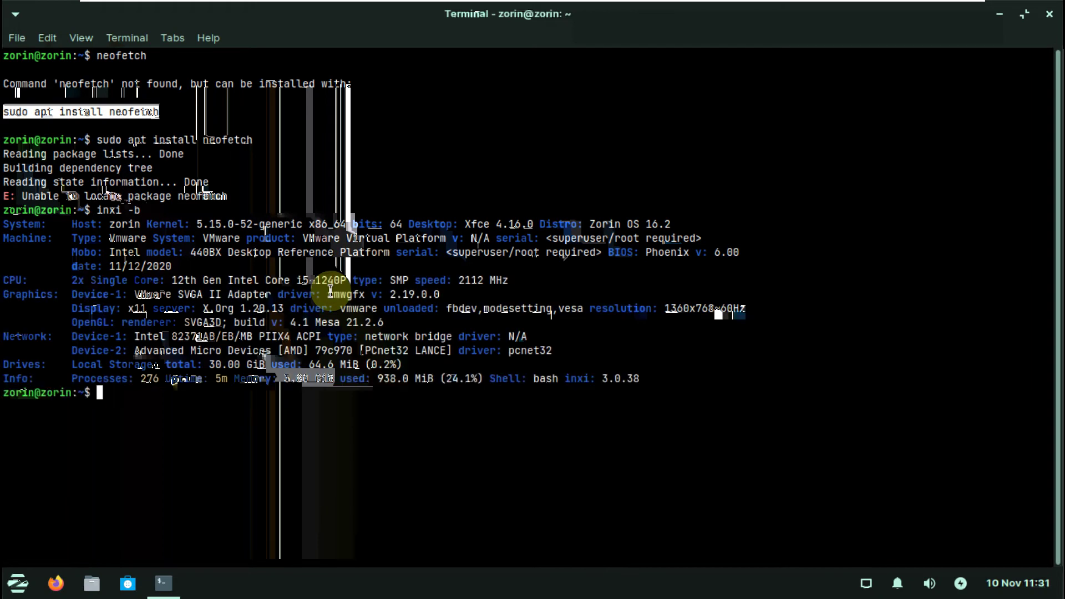
Query the graphics details with "inxi -G" and print the distribution version with "cat /etc/issue".
{"action": "type", "text": "inxi "}
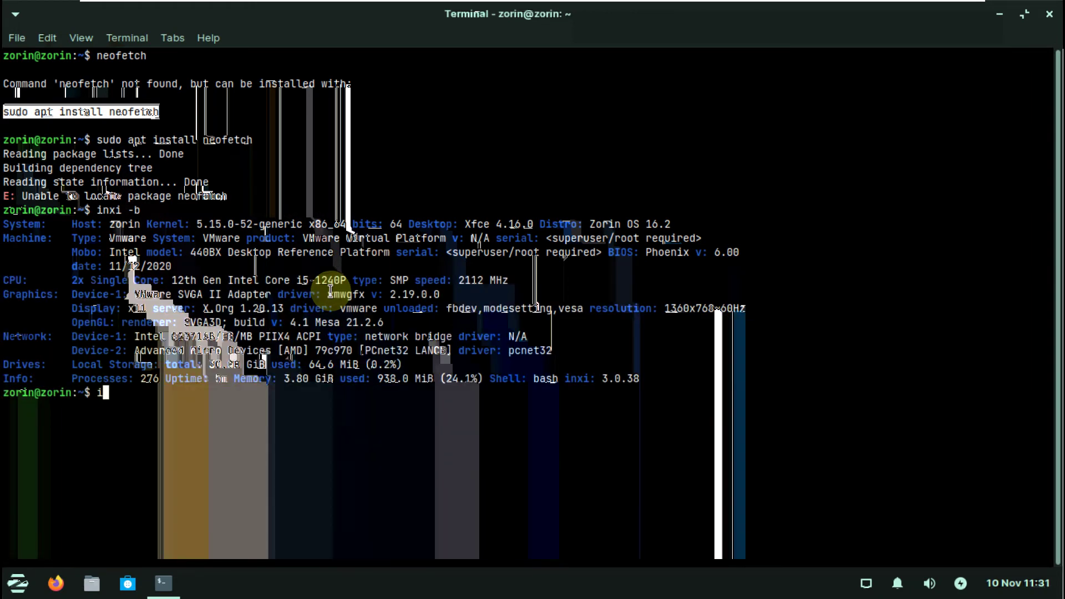
{"action": "type", "text": "-G"}
{"action": "key", "text": "Return"}
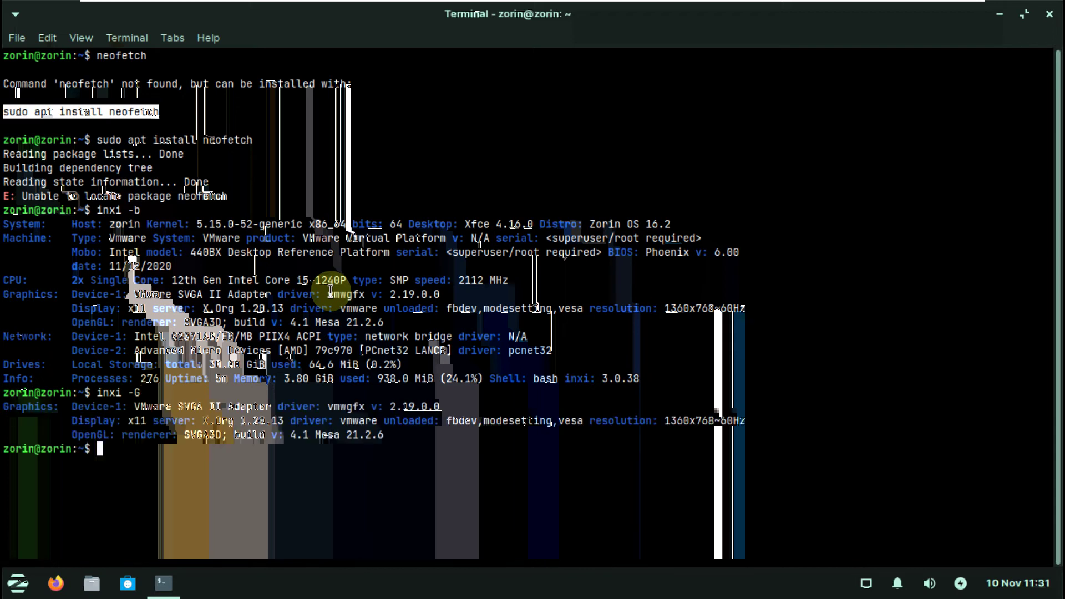
{"action": "type", "text": "cat "}
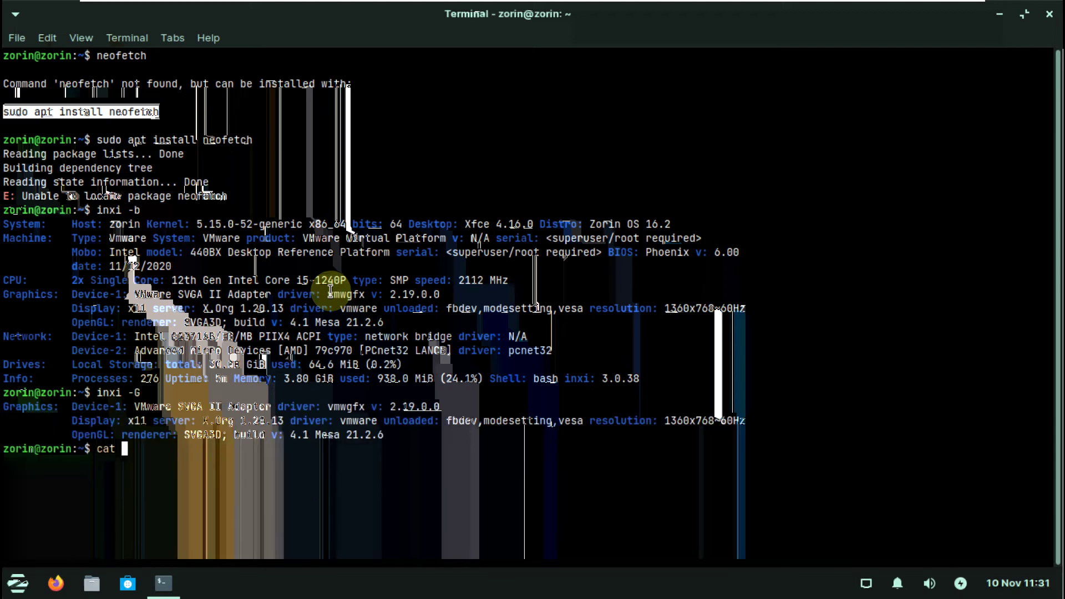
{"action": "type", "text": "/etc/issue"}
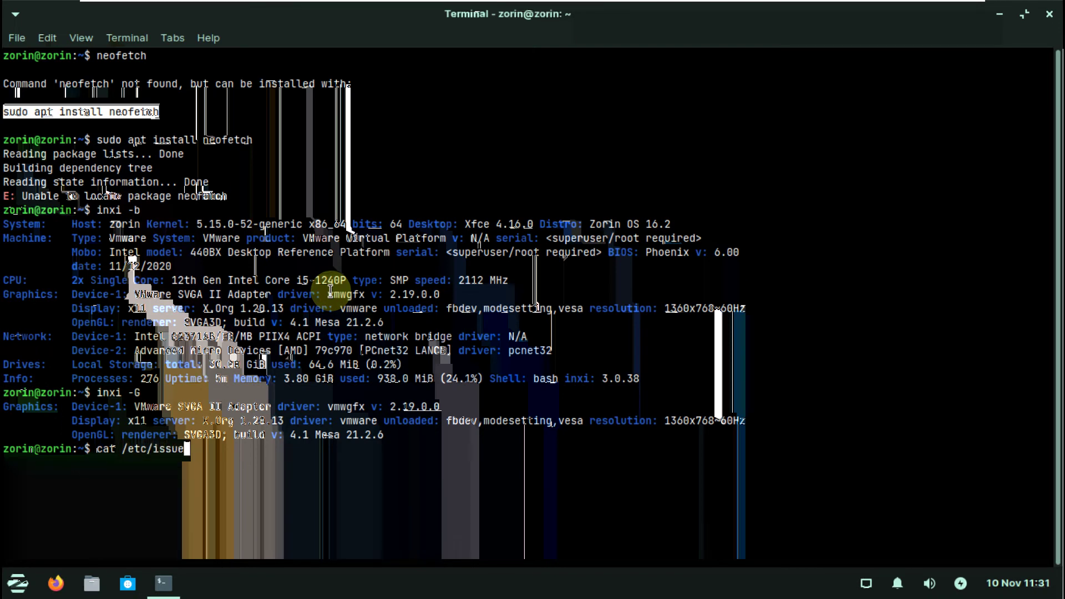
{"action": "key", "text": "Return"}
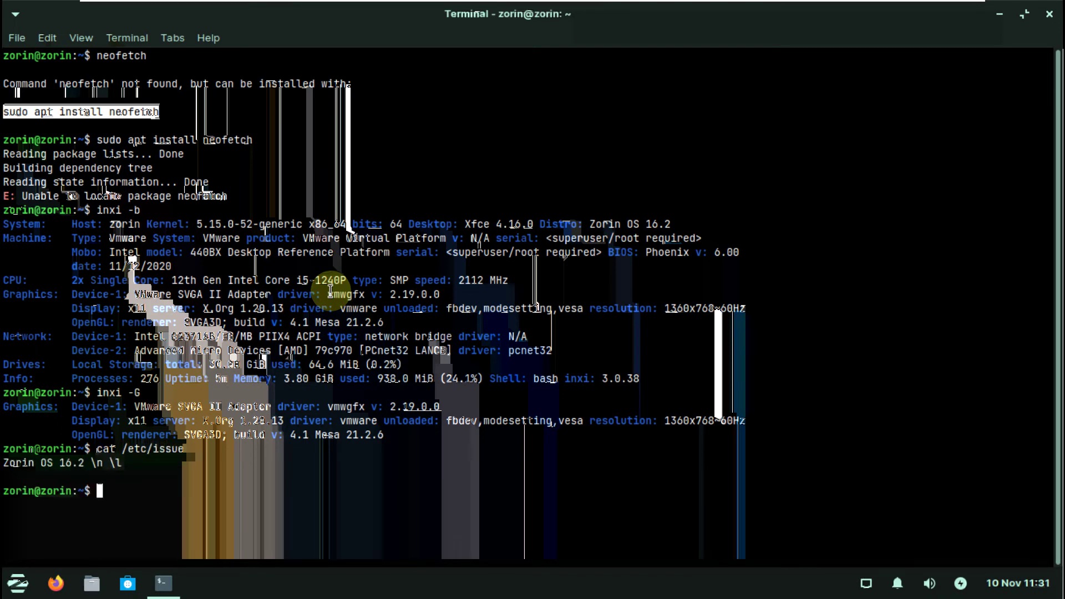
Try to run htop, and try to install it with the suggested command "sudo apt install htop".
{"action": "type", "text": "htop"}
{"action": "key", "text": "Return"}
{"action": "type", "text": "sudo apt "}
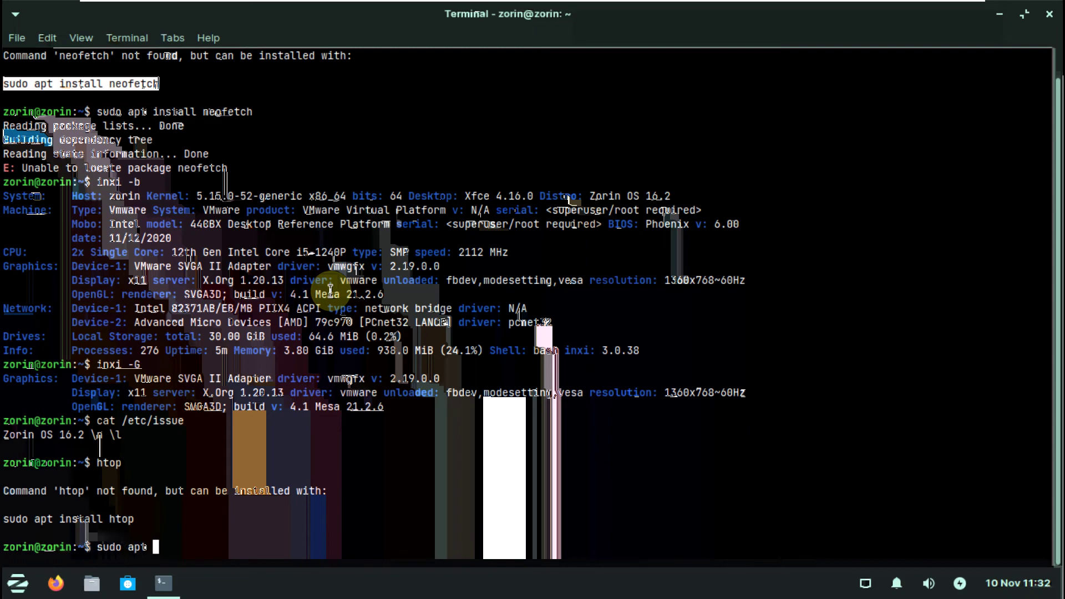
{"action": "type", "text": "insta"}
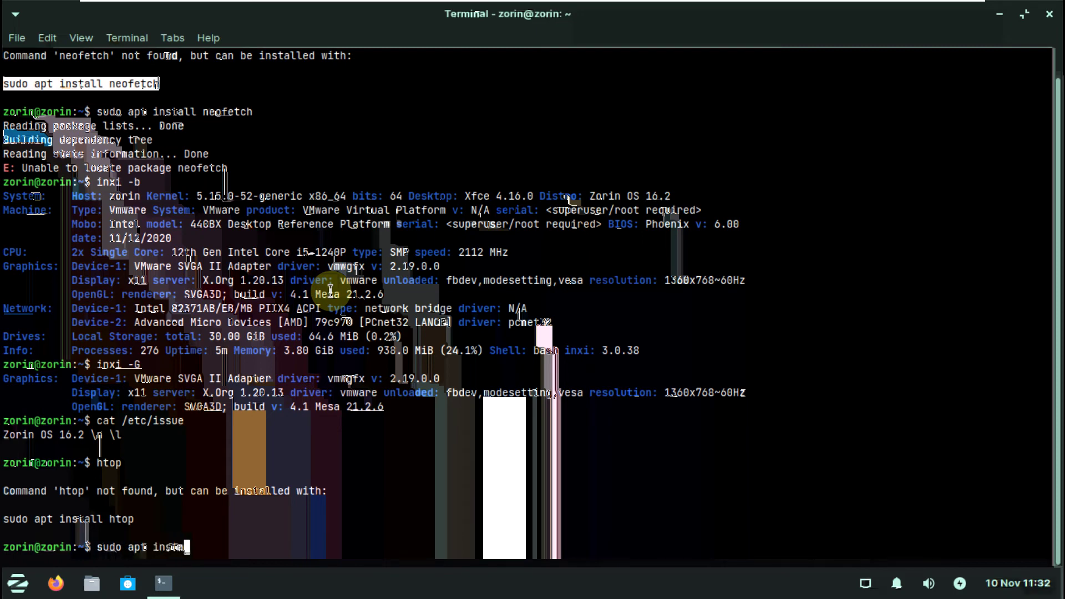
{"action": "type", "text": "ll htop"}
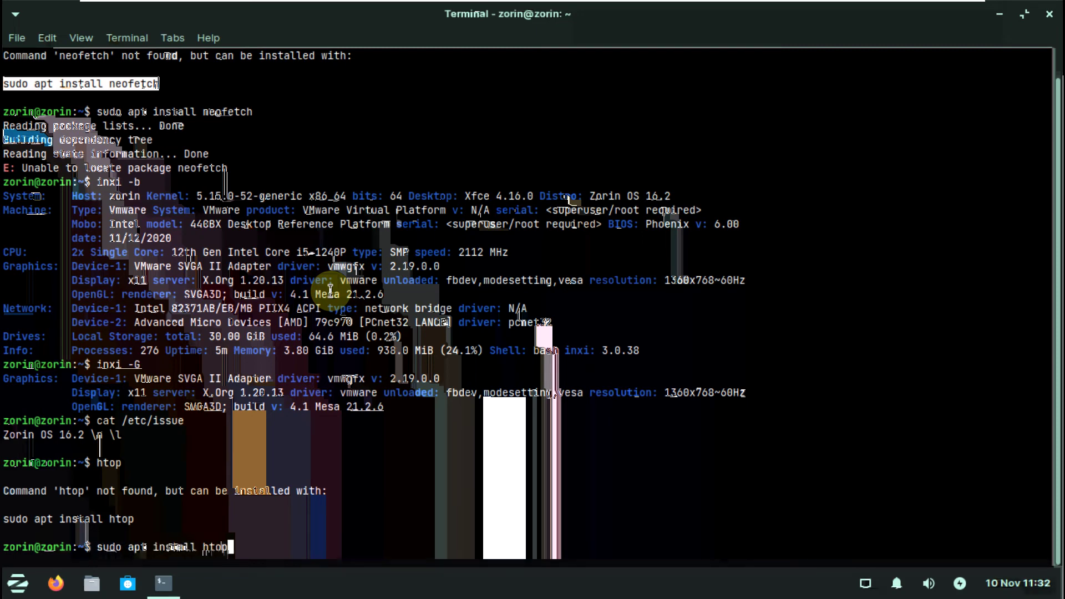
{"action": "key", "text": "Return"}
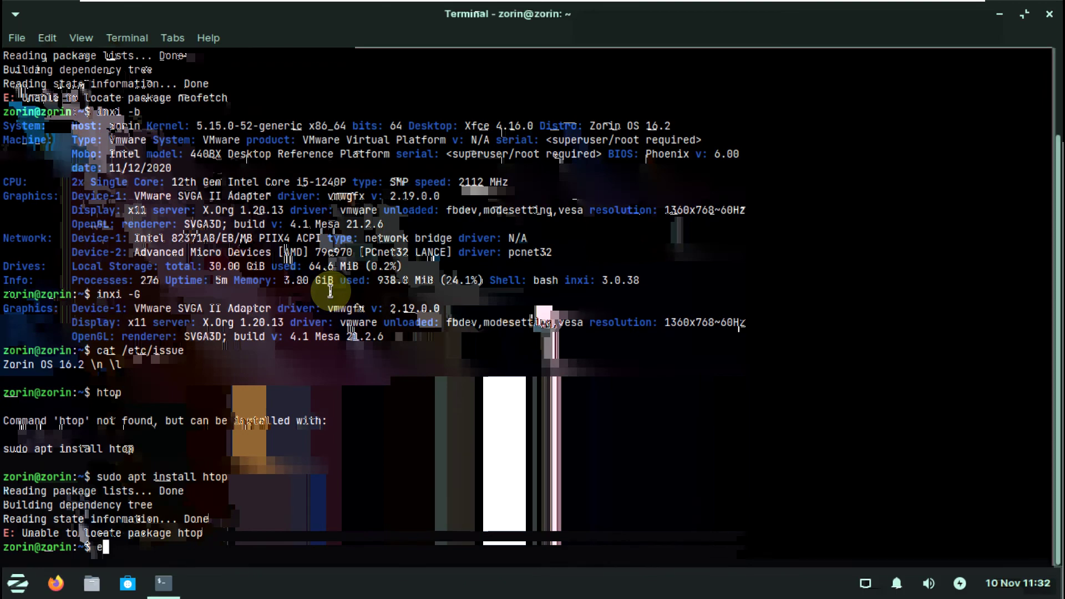
End the terminal session with the exit command.
{"action": "key", "text": "Return"}
{"action": "type", "text": "exit"}
{"action": "key", "text": "Return"}
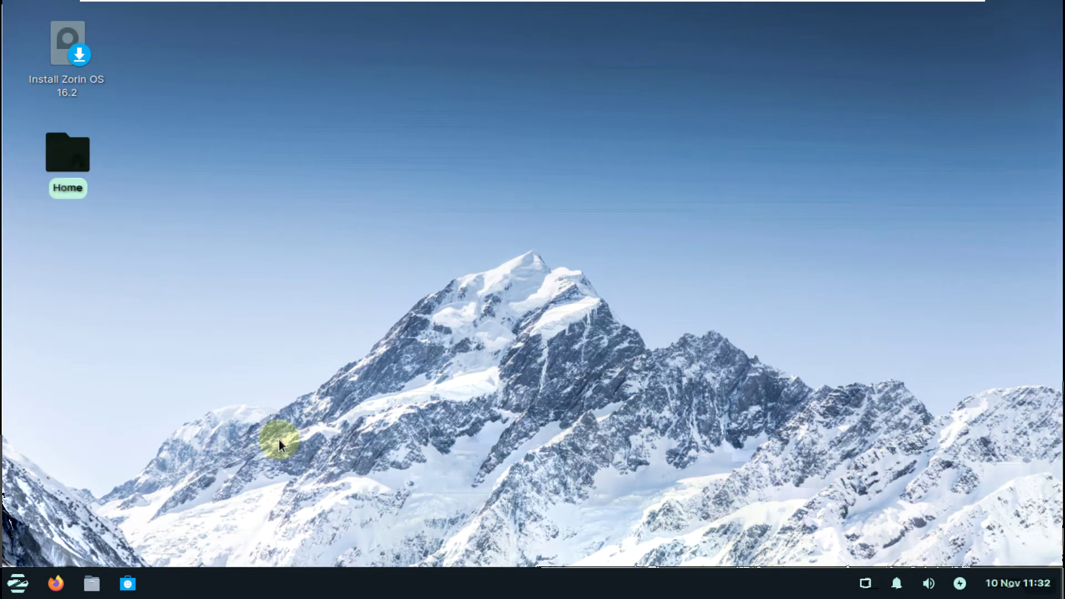
View the home folder in the file manager and close its window.
{"action": "left_click", "coordinate": [103, 580]}
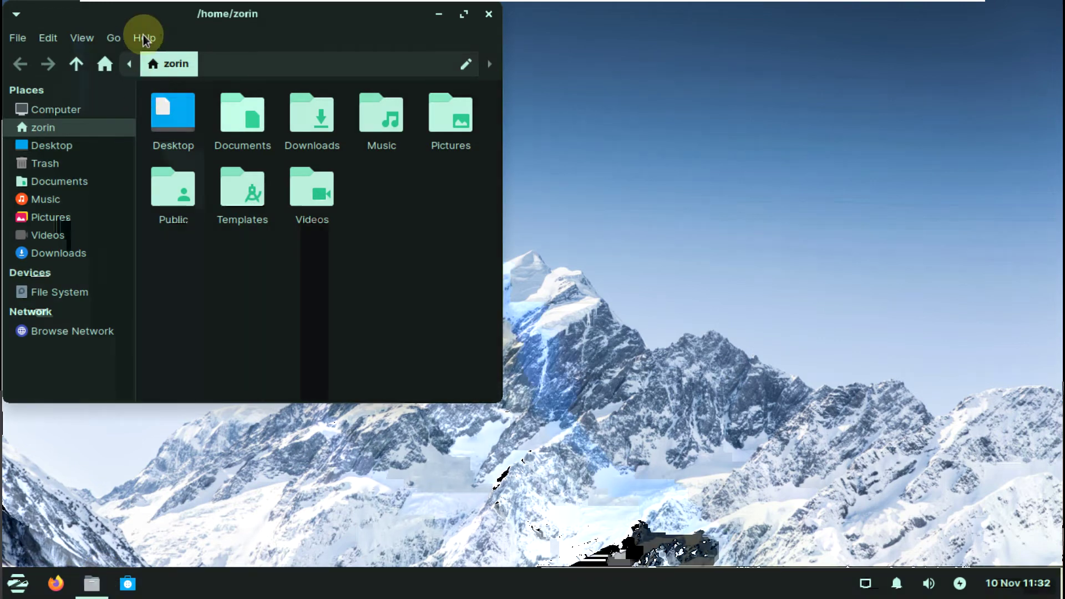
{"action": "left_click", "coordinate": [488, 14]}
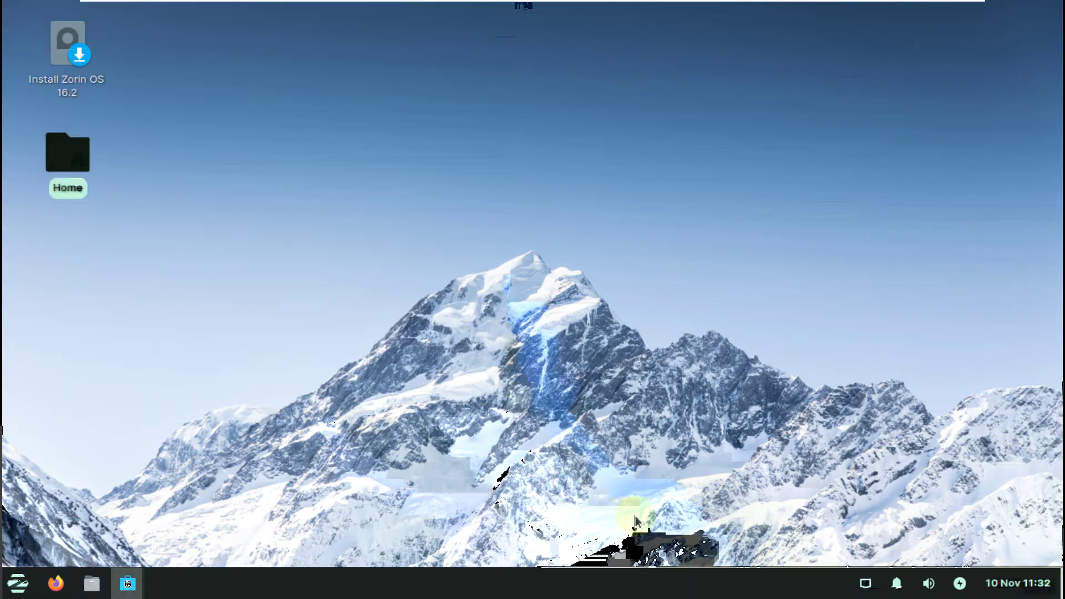
Look through the applications listed in the Accessories and Development categories of the Zorin menu.
{"action": "left_click", "coordinate": [18, 582]}
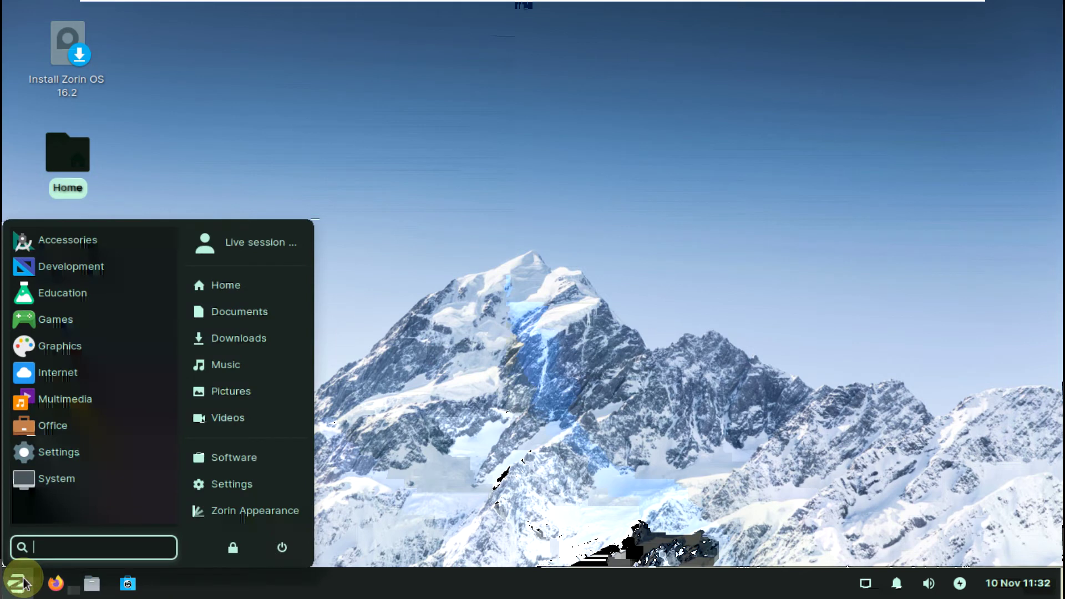
{"action": "left_click", "coordinate": [120, 241]}
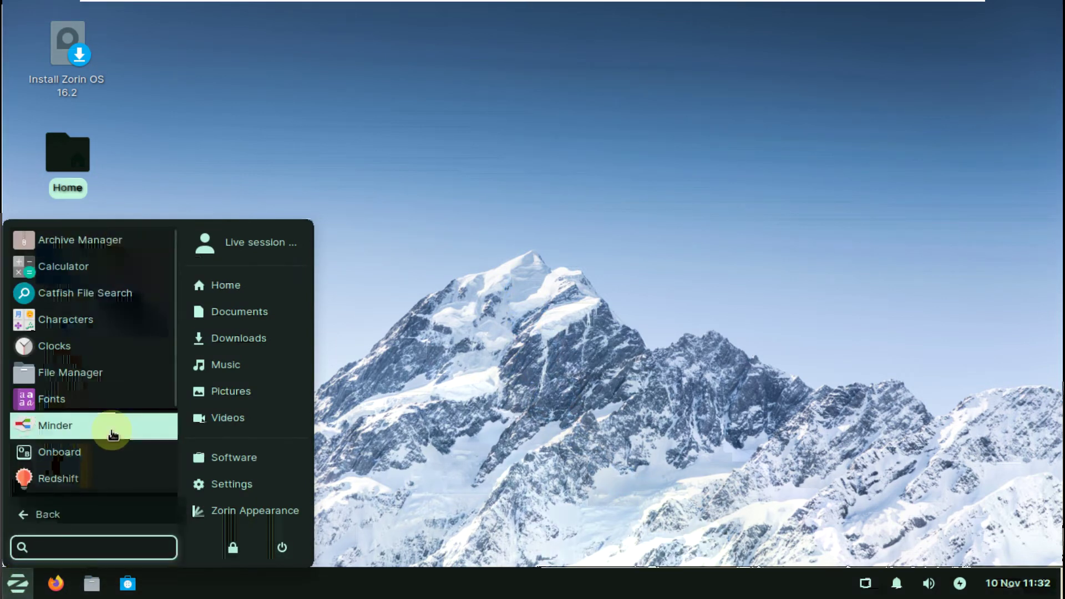
{"action": "scroll", "coordinate": [113, 435], "scroll_direction": "down", "scroll_amount": 5}
{"action": "scroll", "coordinate": [113, 435], "scroll_direction": "up", "scroll_amount": 5}
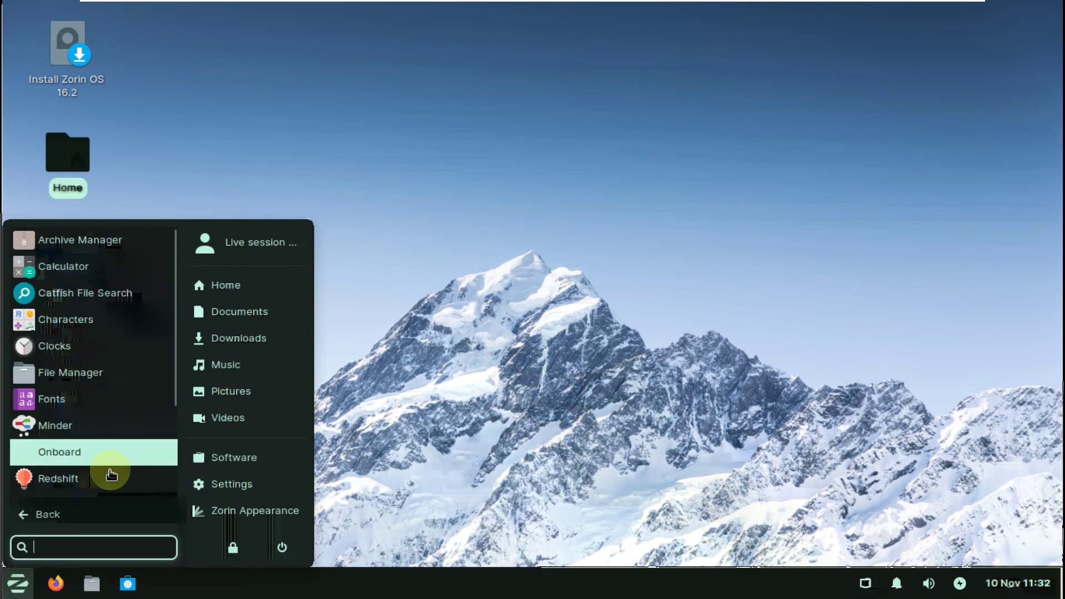
{"action": "left_click", "coordinate": [99, 506]}
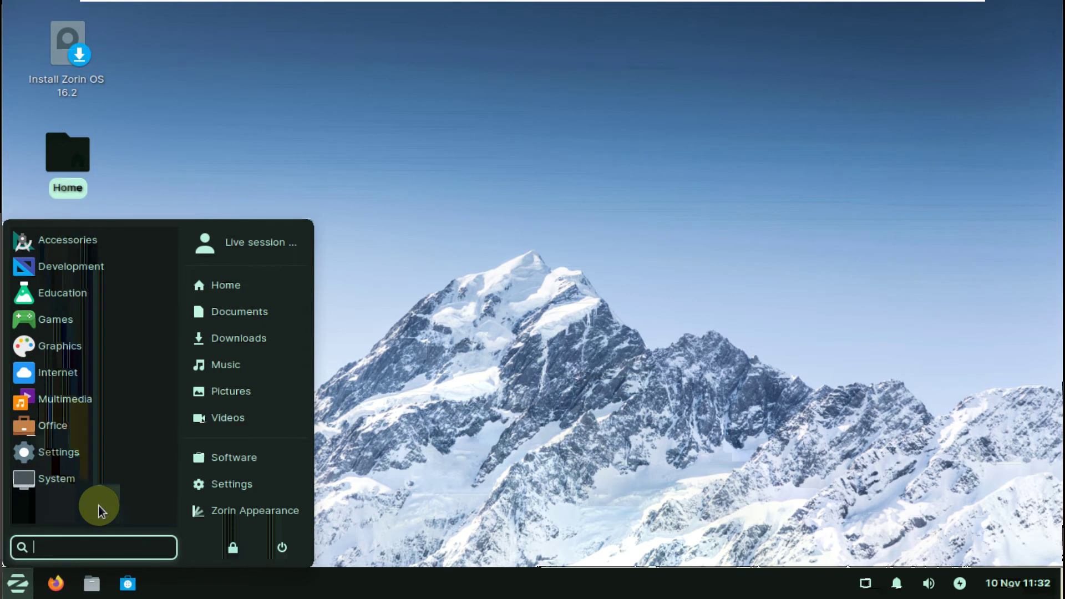
{"action": "left_click", "coordinate": [83, 268]}
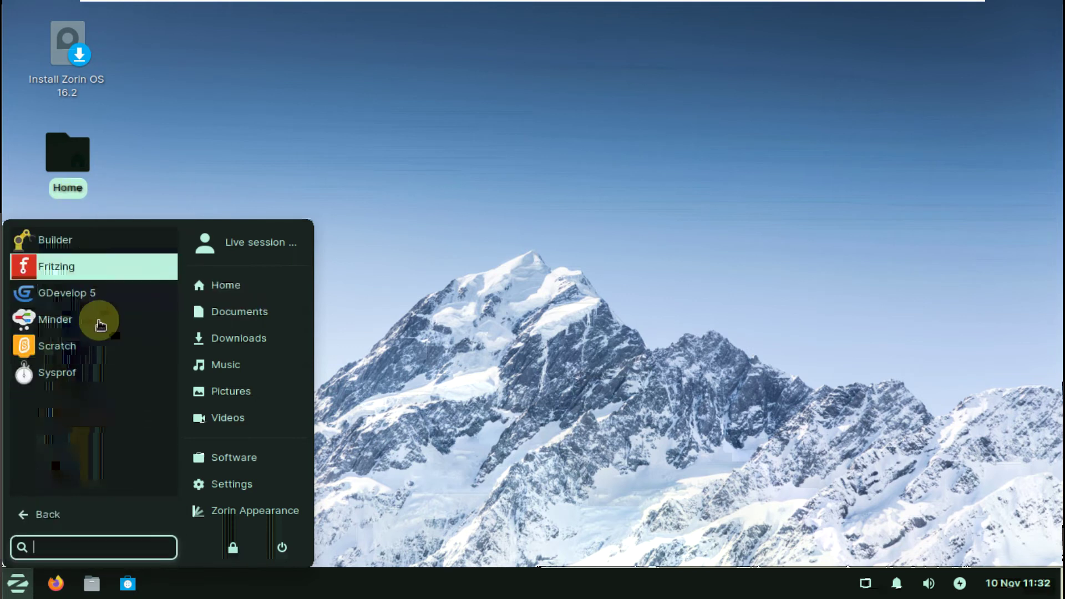
{"action": "left_click", "coordinate": [95, 510]}
Look through the full application lists of the Education and Games categories, returning to the category overview.
{"action": "left_click", "coordinate": [83, 294]}
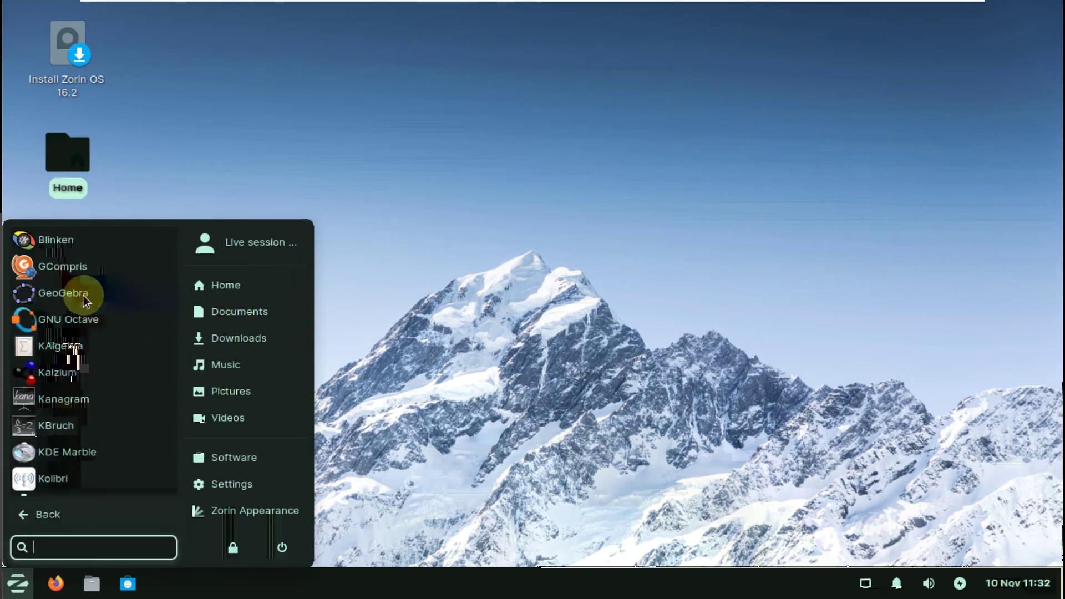
{"action": "scroll", "coordinate": [95, 428], "scroll_direction": "down", "scroll_amount": 3}
{"action": "scroll", "coordinate": [97, 427], "scroll_direction": "down", "scroll_amount": 2}
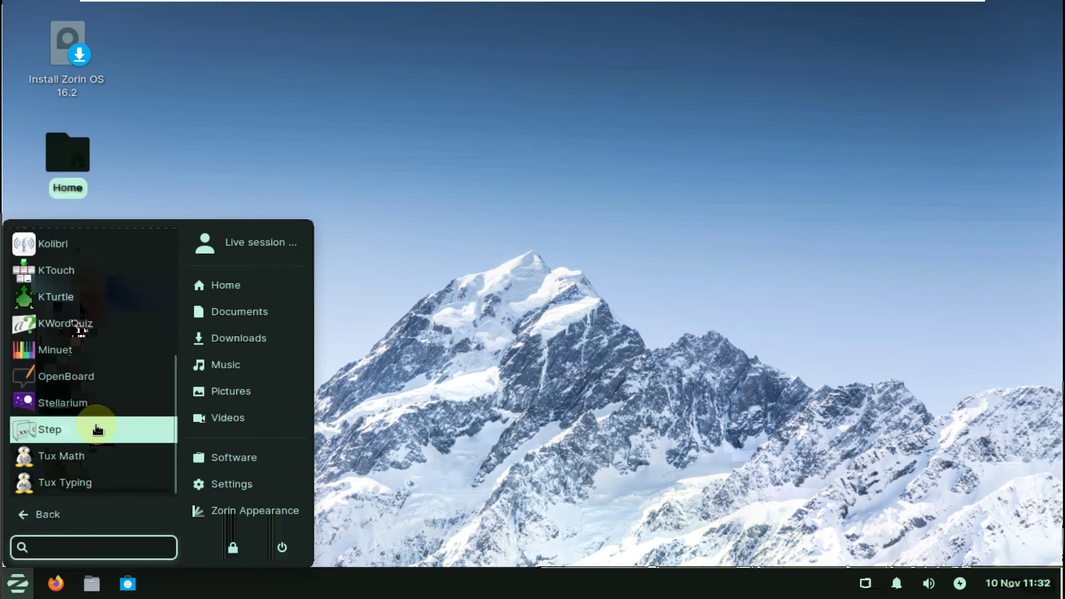
{"action": "scroll", "coordinate": [97, 427], "scroll_direction": "up", "scroll_amount": 10}
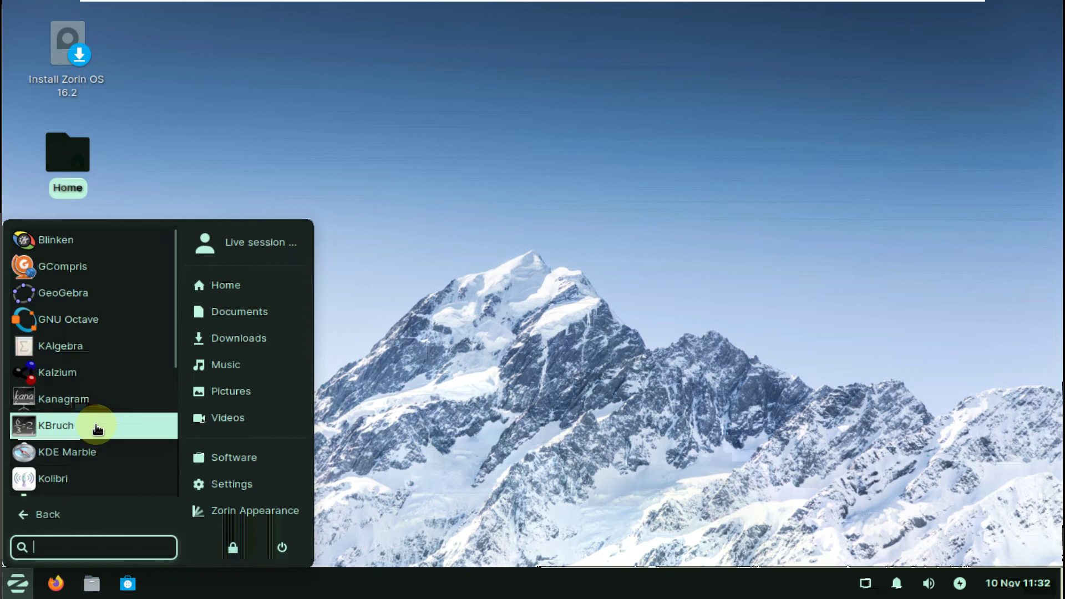
{"action": "left_click", "coordinate": [85, 510]}
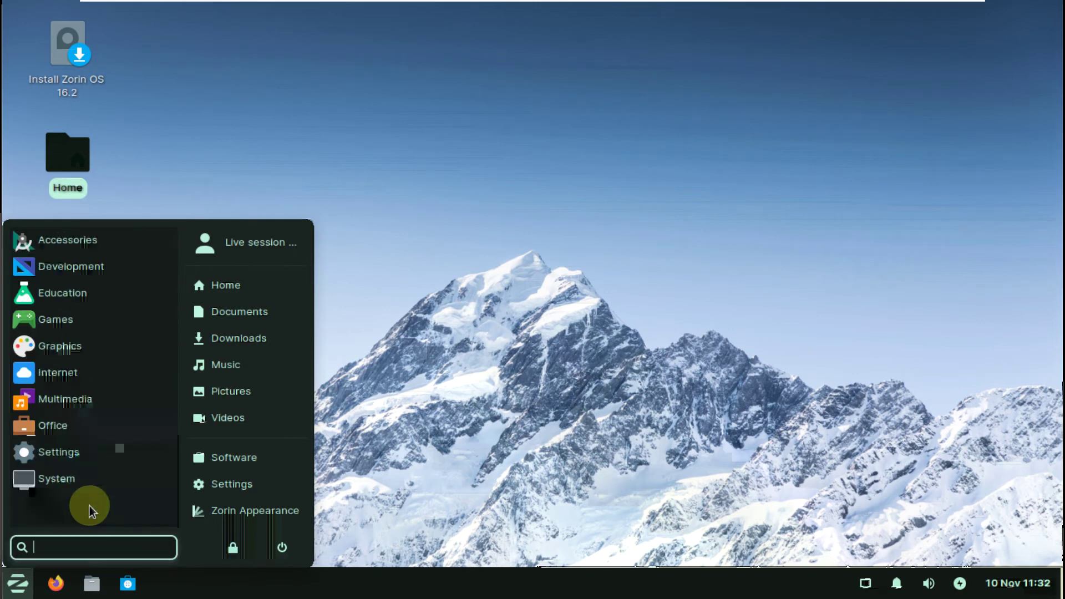
{"action": "left_click", "coordinate": [87, 334]}
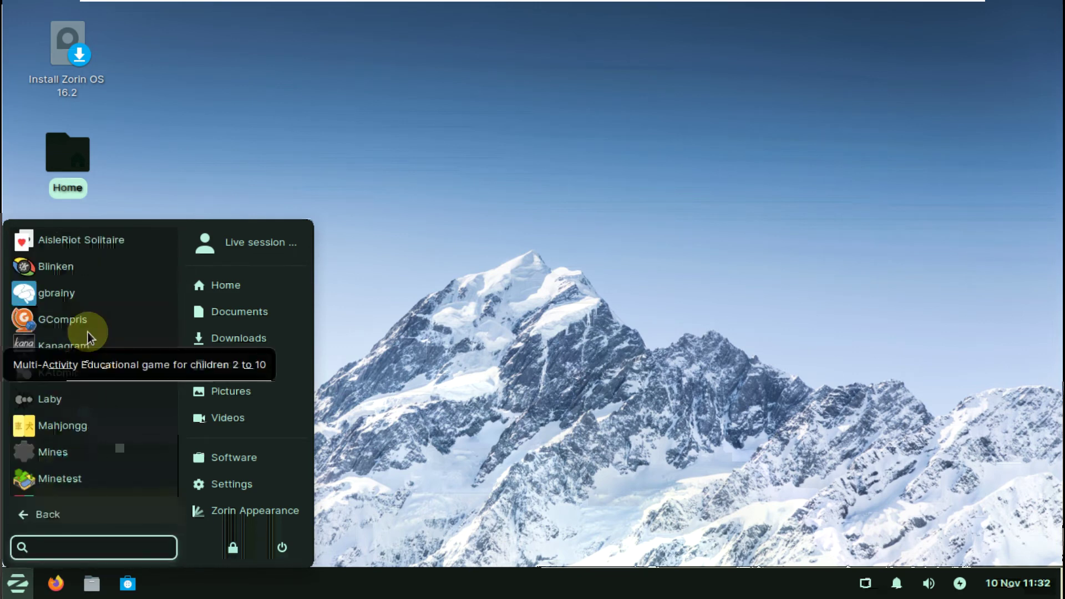
{"action": "scroll", "coordinate": [87, 332], "scroll_direction": "down", "scroll_amount": 5}
{"action": "scroll", "coordinate": [88, 331], "scroll_direction": "up", "scroll_amount": 4}
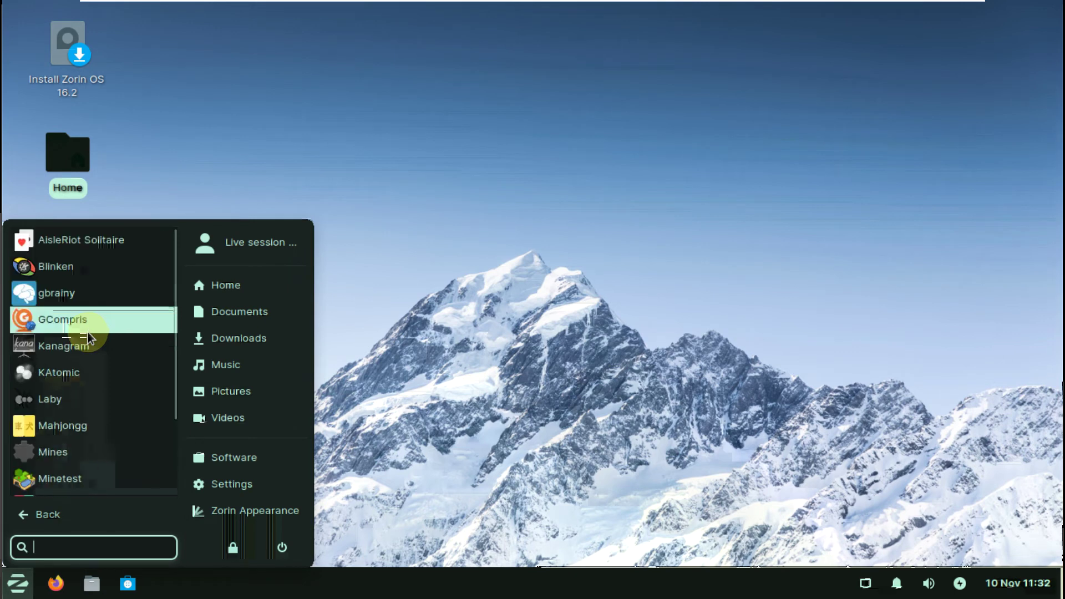
{"action": "left_click", "coordinate": [67, 513]}
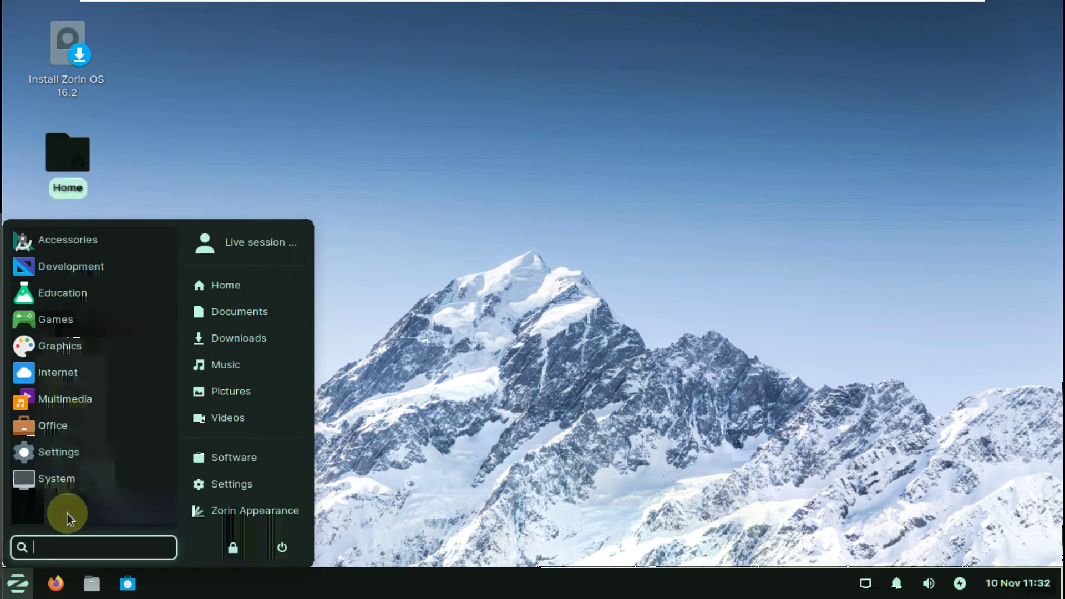
View the applications in the Graphics and Internet categories and return to the category overview.
{"action": "left_click", "coordinate": [76, 355]}
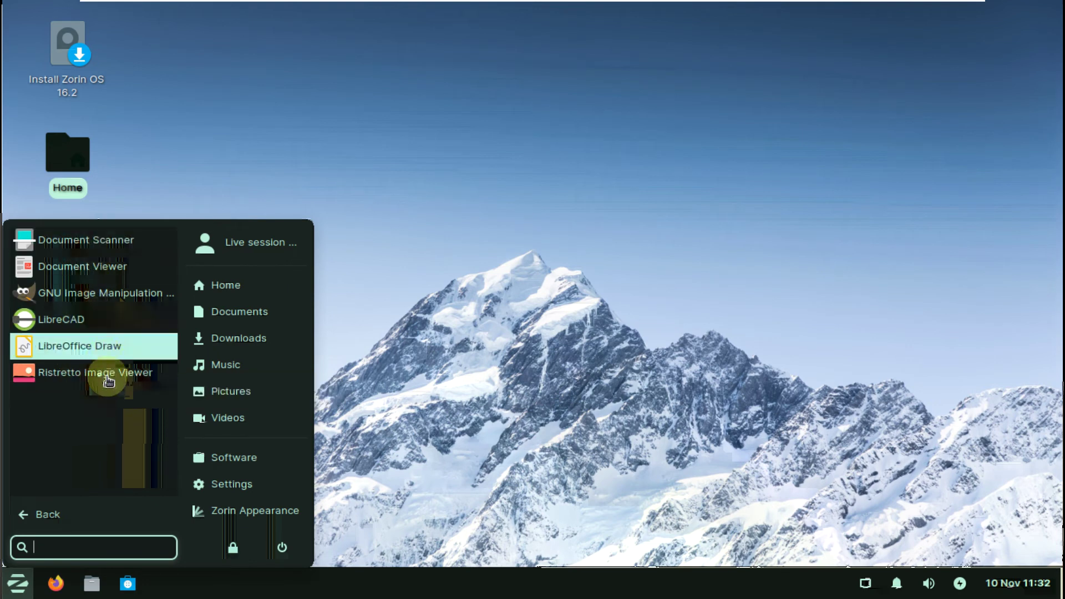
{"action": "left_click", "coordinate": [91, 508]}
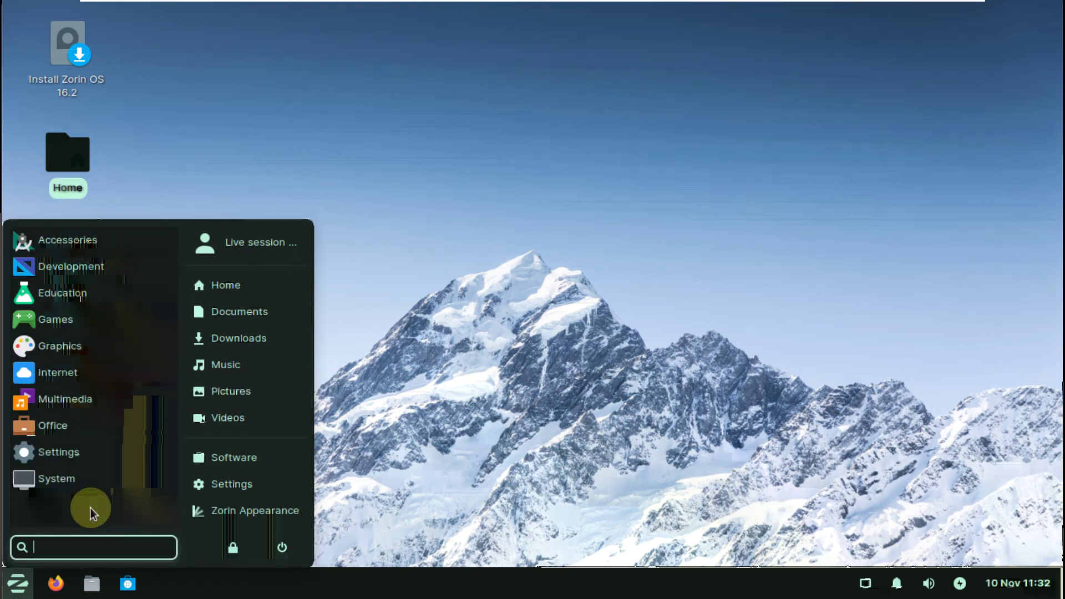
{"action": "left_click", "coordinate": [80, 385]}
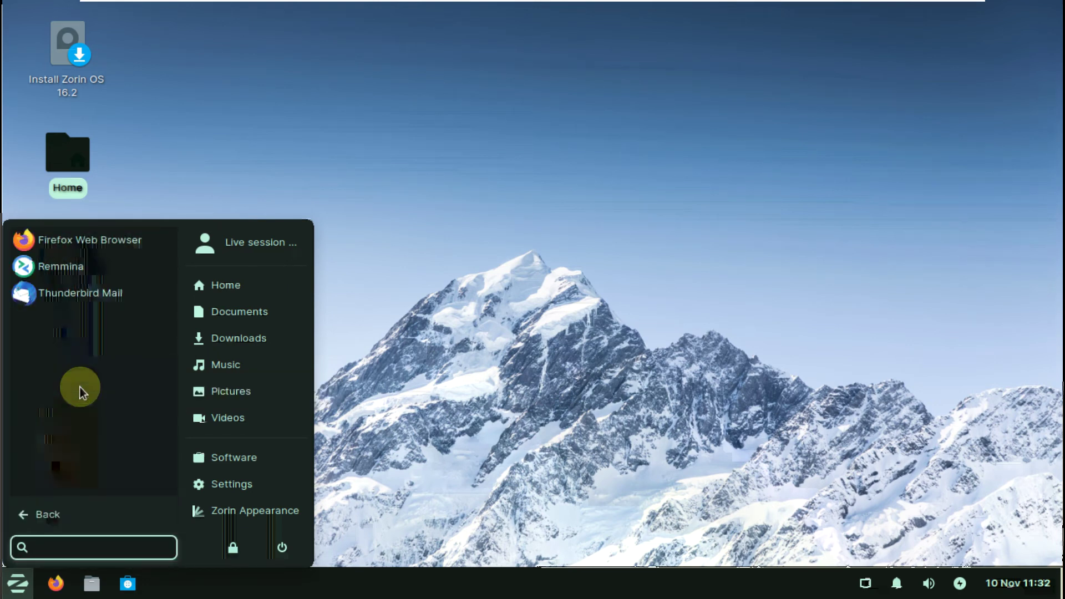
{"action": "left_click", "coordinate": [78, 507]}
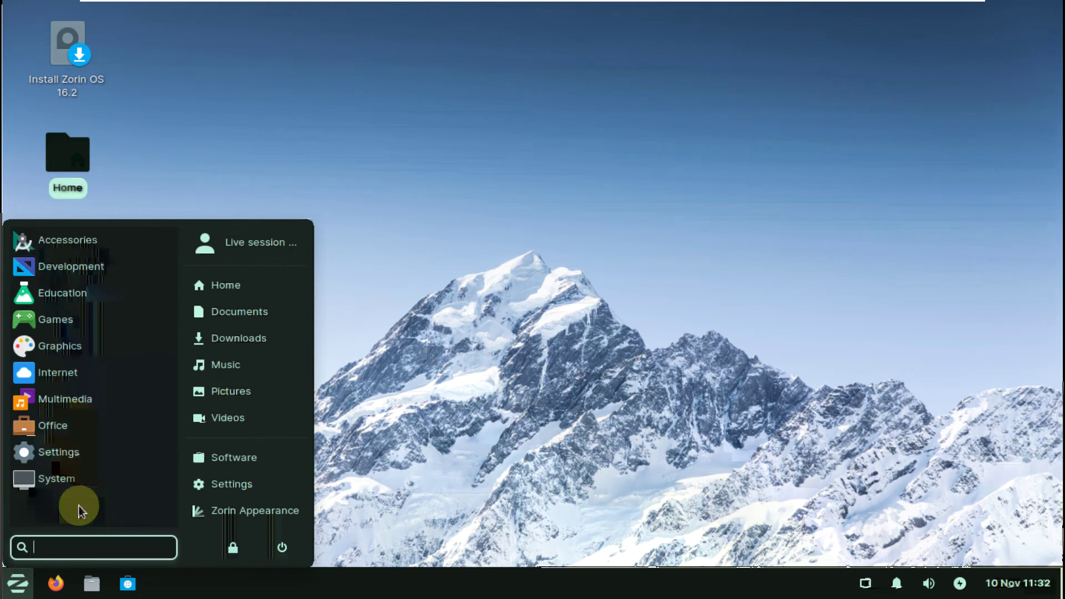
View the applications in the Multimedia and Office categories and return to the category overview.
{"action": "left_click", "coordinate": [73, 409]}
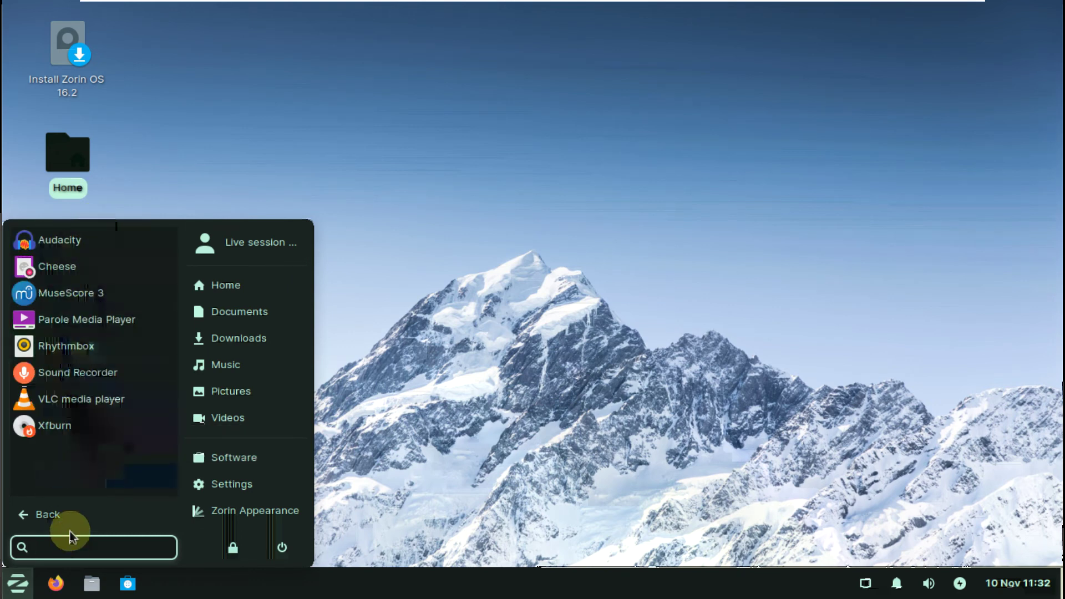
{"action": "left_click", "coordinate": [70, 514]}
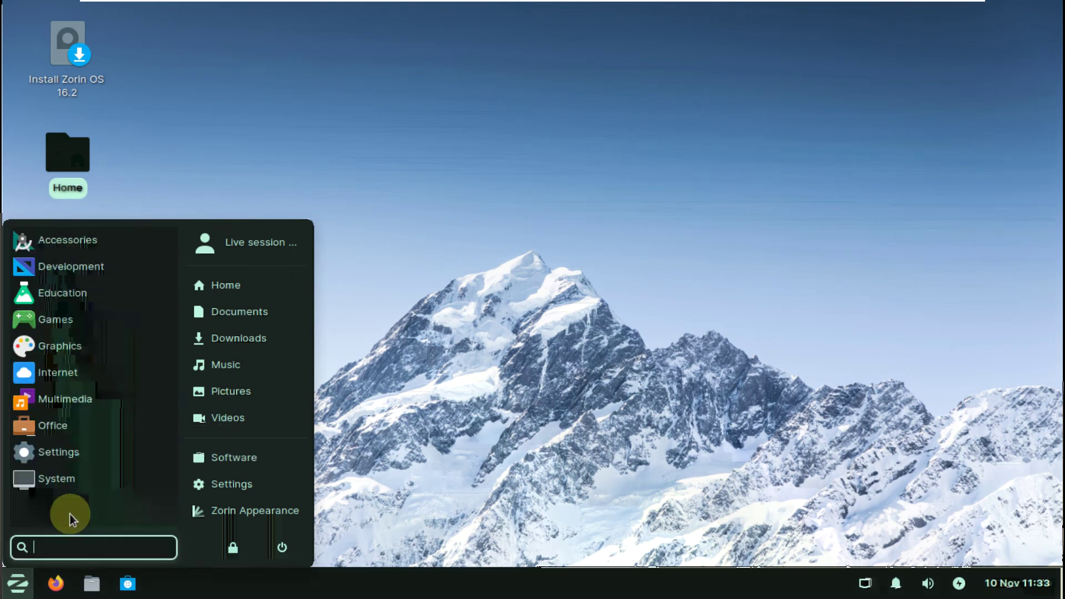
{"action": "left_click", "coordinate": [78, 435]}
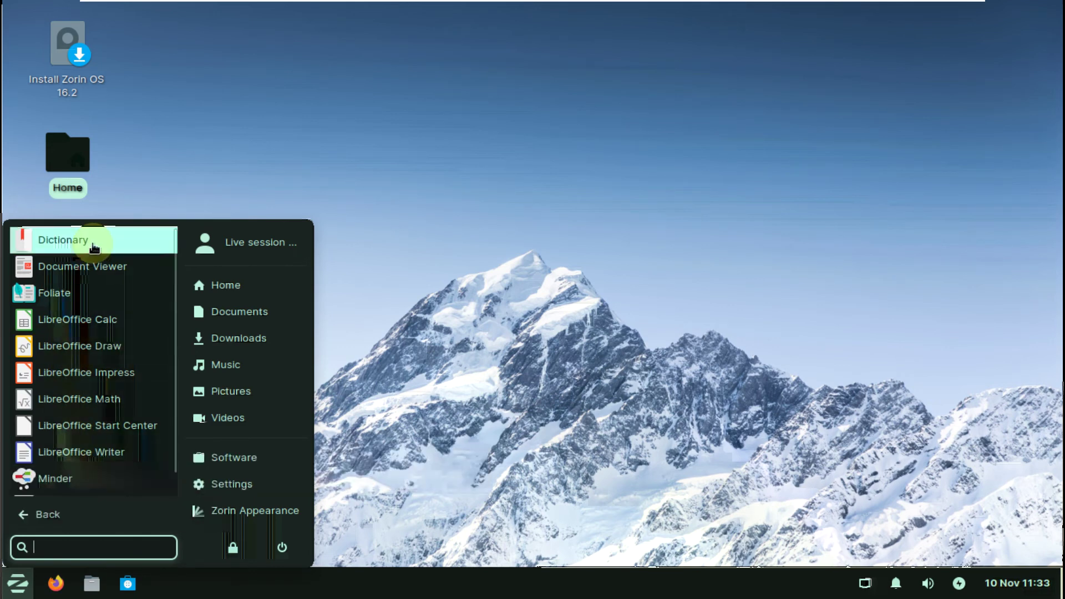
{"action": "scroll", "coordinate": [87, 469], "scroll_direction": "down", "scroll_amount": 1}
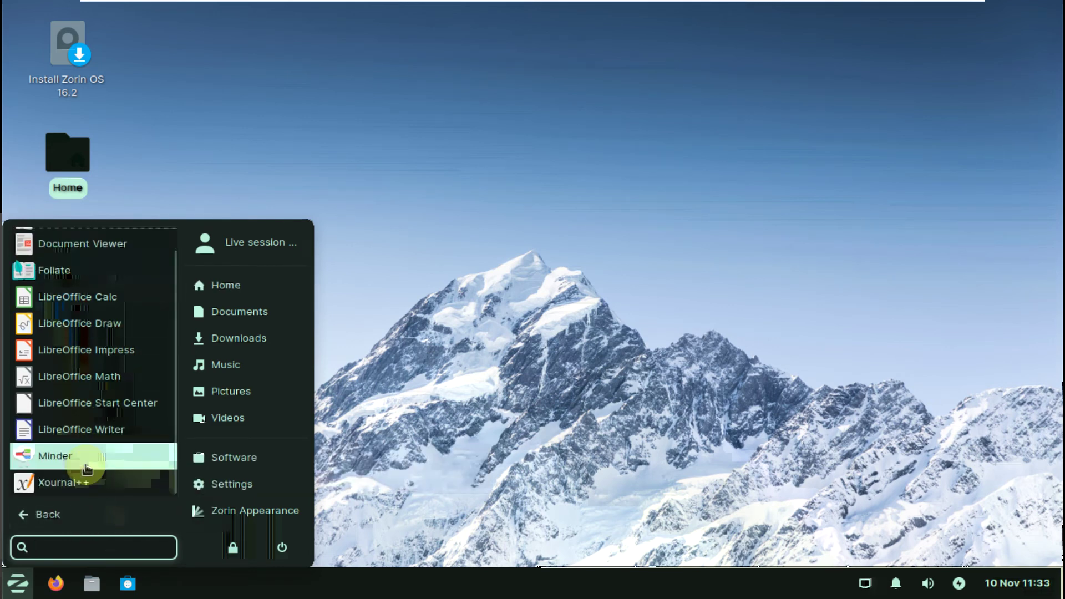
{"action": "left_click", "coordinate": [76, 513]}
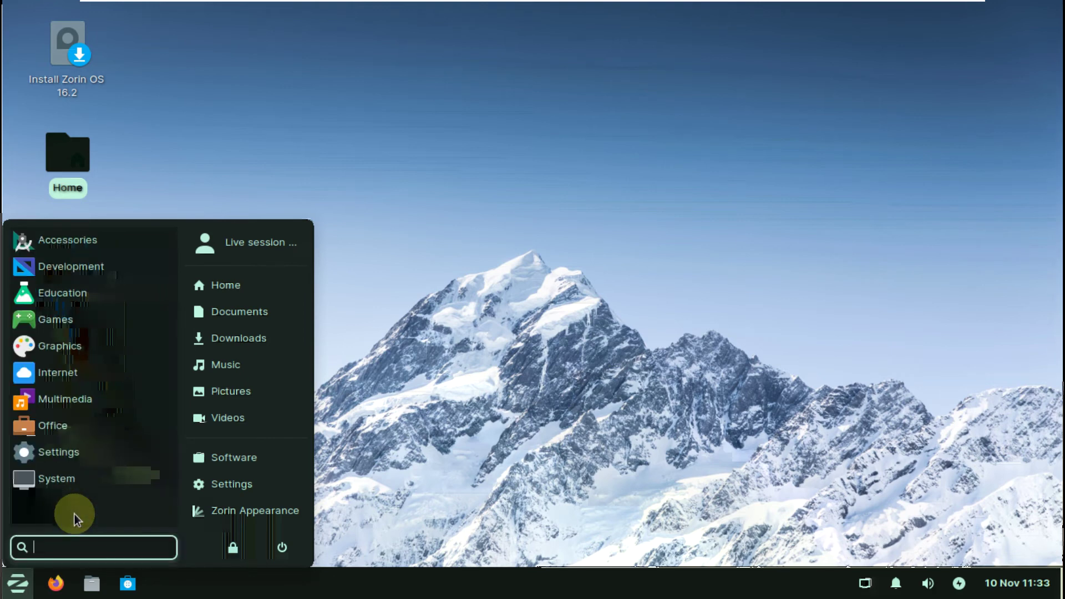
Look through the full application list of the Settings category, followed by the applications in the System category.
{"action": "left_click", "coordinate": [89, 465]}
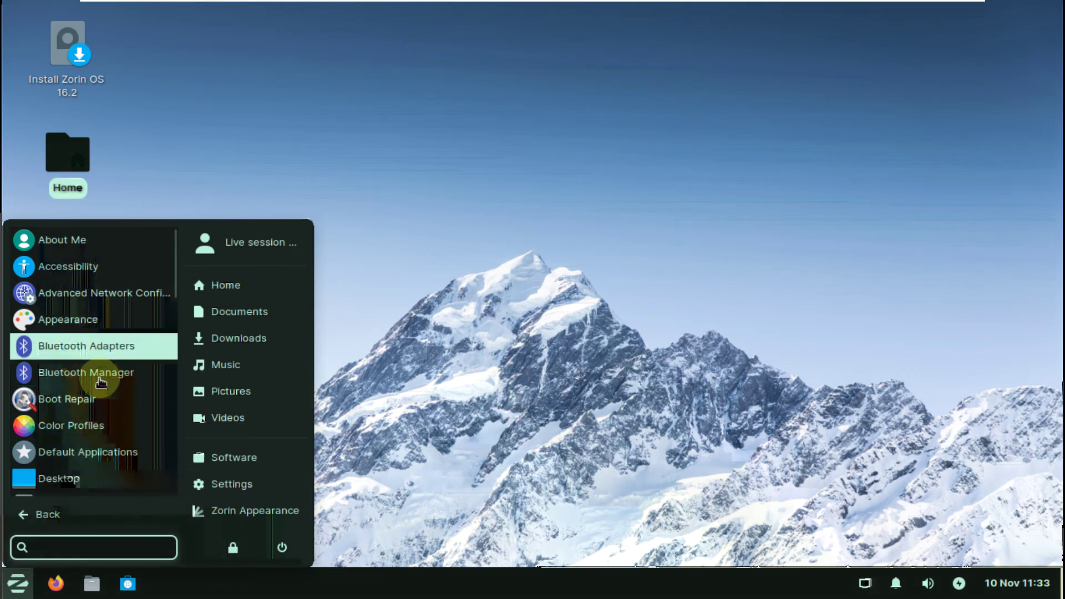
{"action": "scroll", "coordinate": [83, 488], "scroll_direction": "down", "scroll_amount": 10}
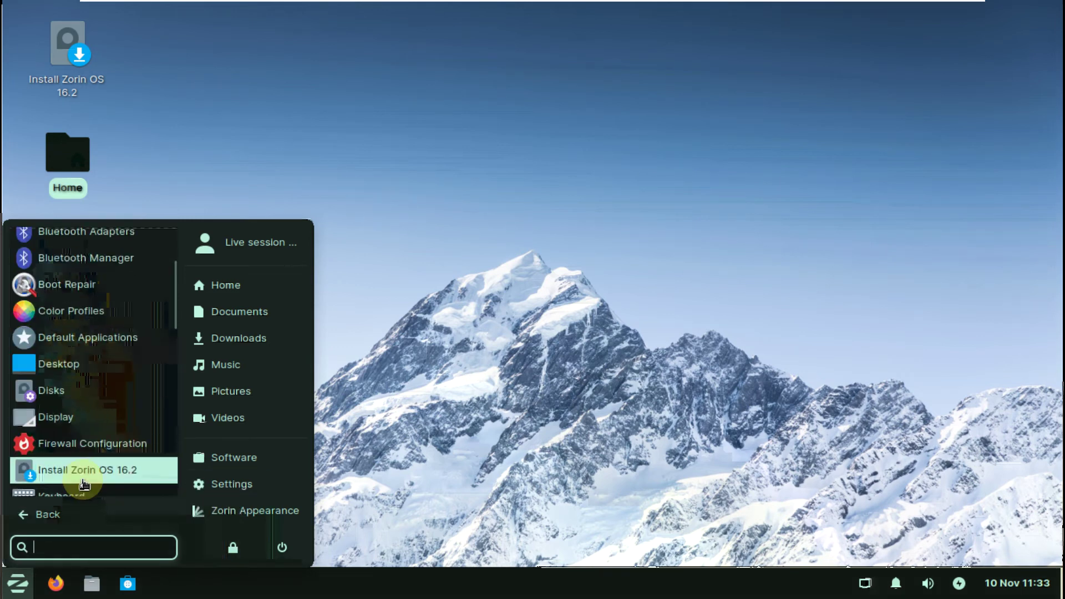
{"action": "scroll", "coordinate": [84, 484], "scroll_direction": "down", "scroll_amount": 4}
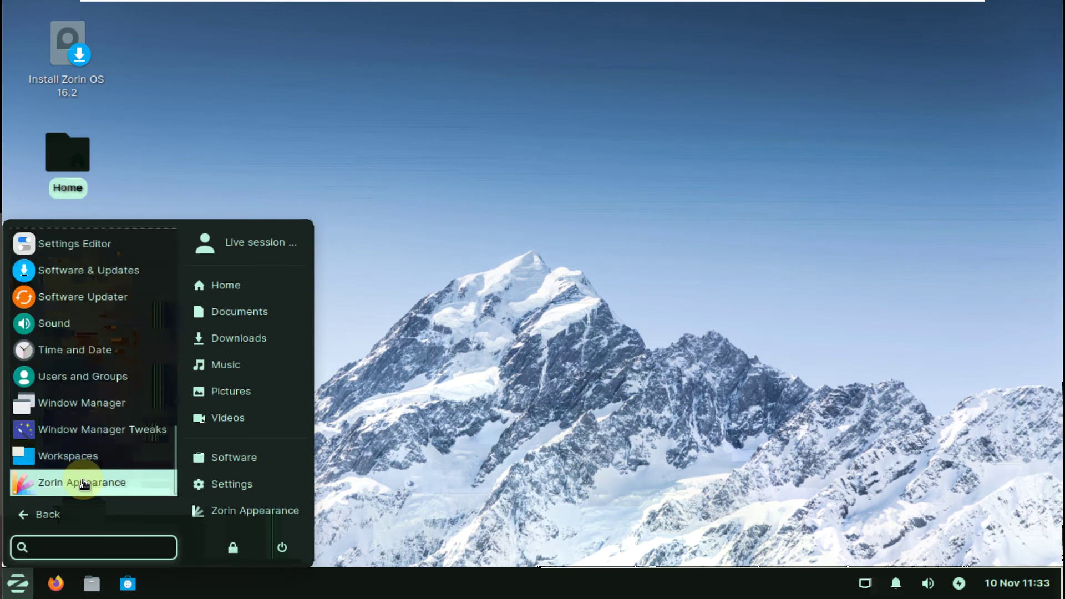
{"action": "left_click", "coordinate": [76, 511]}
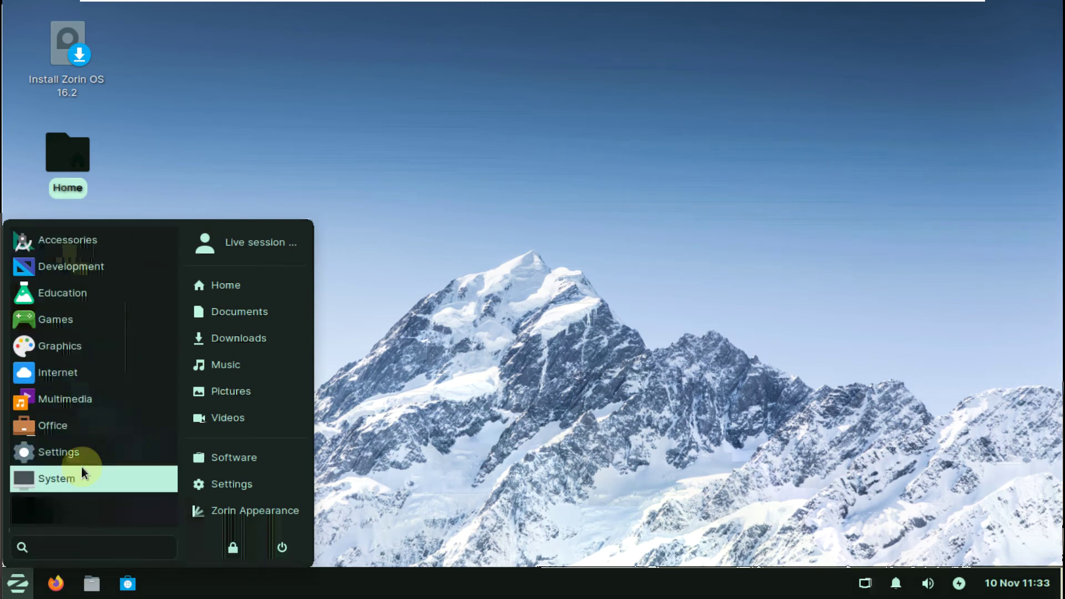
{"action": "left_click", "coordinate": [83, 473]}
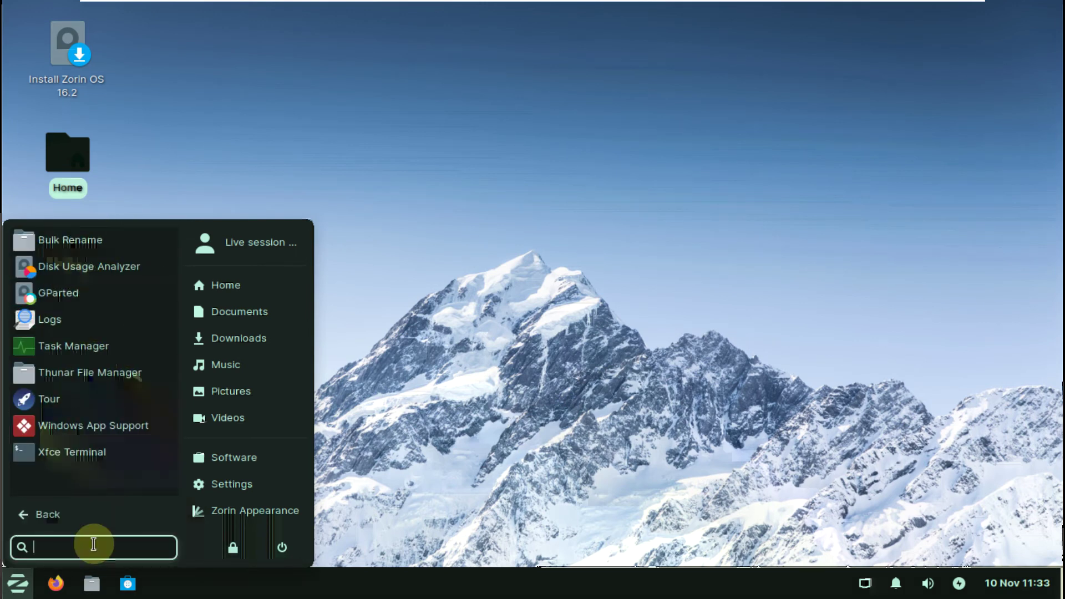
Search the Zorin menu for "xfce", look through the matches, search for "about" and close the menu.
{"action": "type", "text": "xfce"}
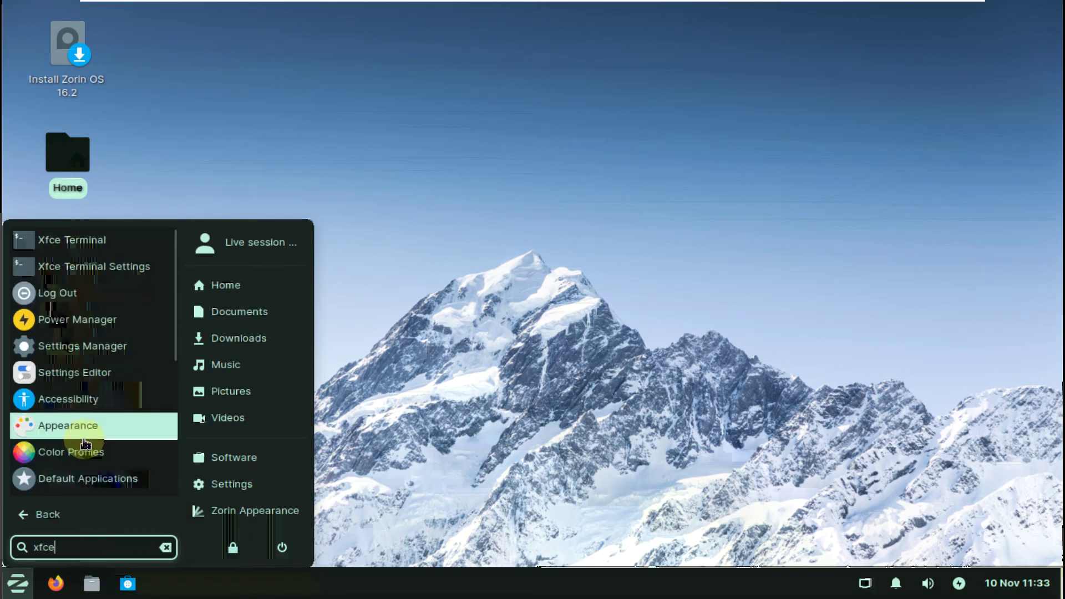
{"action": "scroll", "coordinate": [85, 441], "scroll_direction": "down", "scroll_amount": 5}
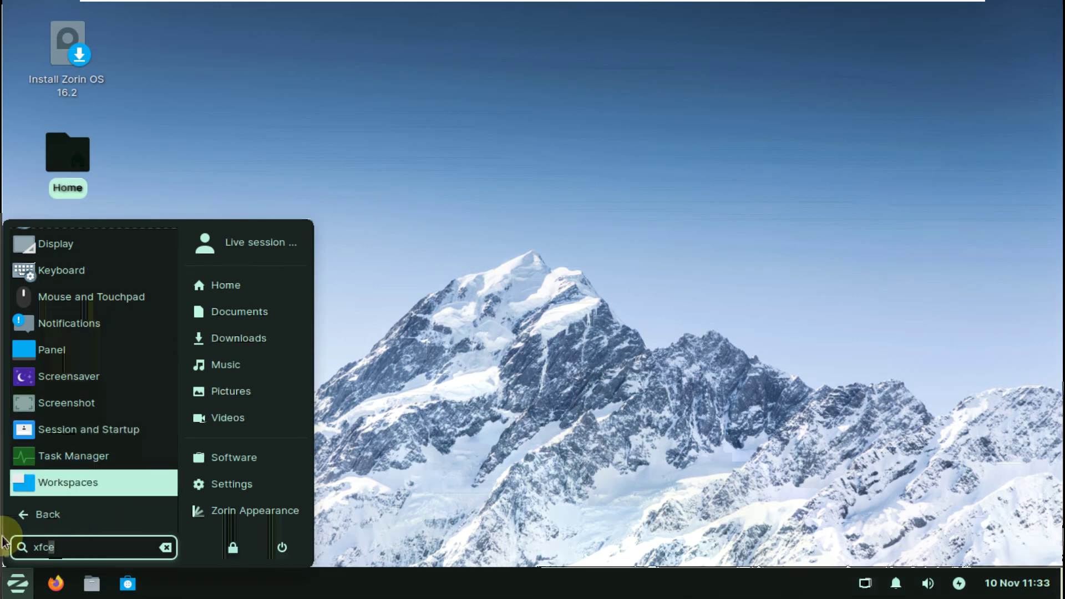
{"action": "key", "text": "BackSpace"}
{"action": "key", "text": "BackSpace"}
{"action": "key", "text": "BackSpace"}
{"action": "key", "text": "BackSpace"}
{"action": "type", "text": "about"}
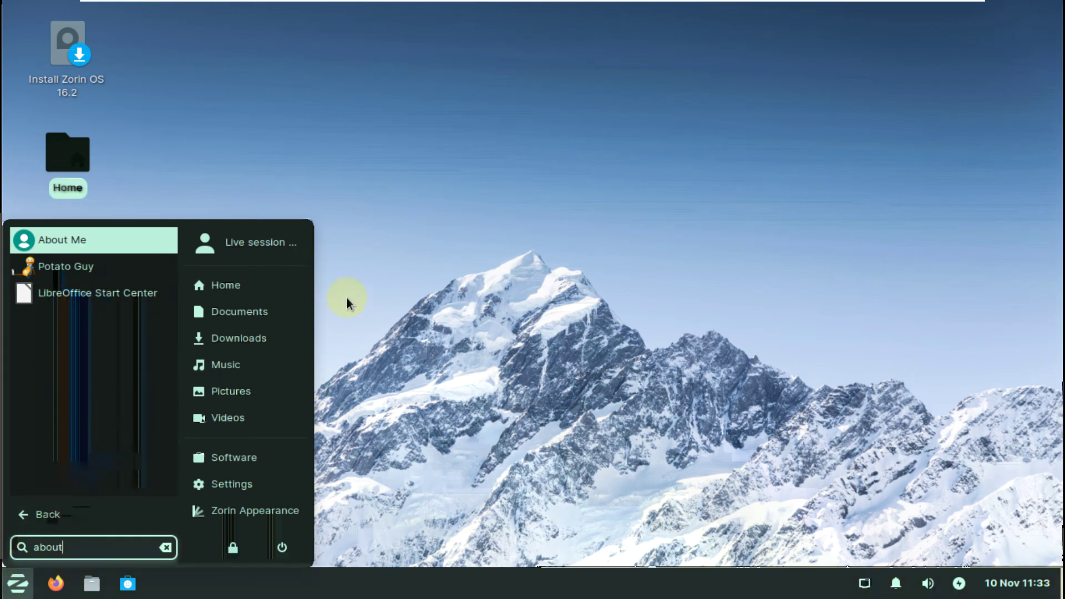
{"action": "left_click", "coordinate": [535, 210]}
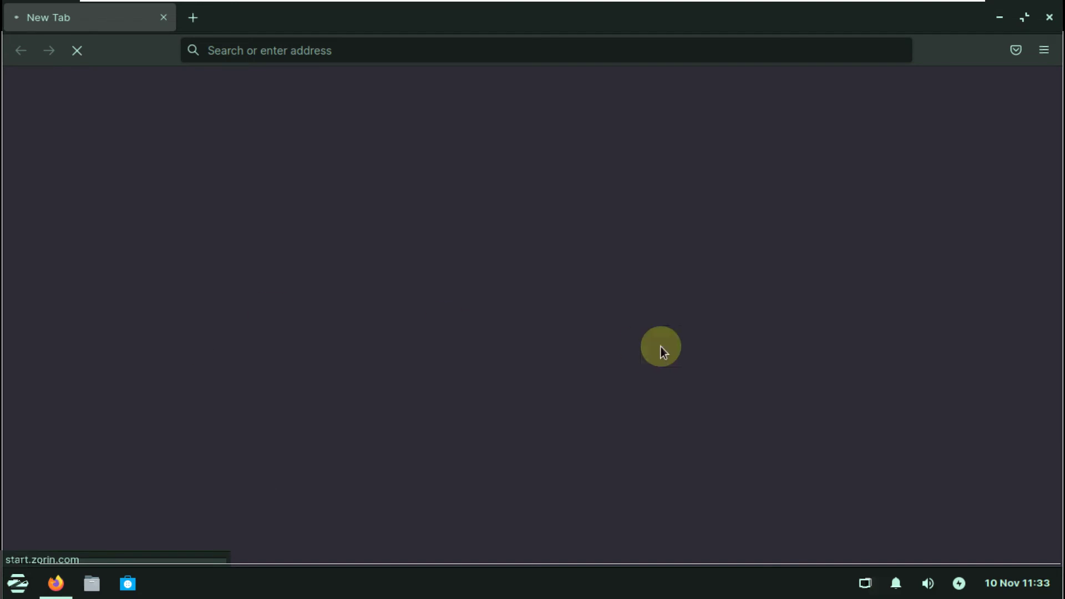
In Firefox, view the About Mozilla Firefox information, highlight the version text and close the window.
{"action": "left_click", "coordinate": [1039, 60]}
{"action": "left_click", "coordinate": [946, 485]}
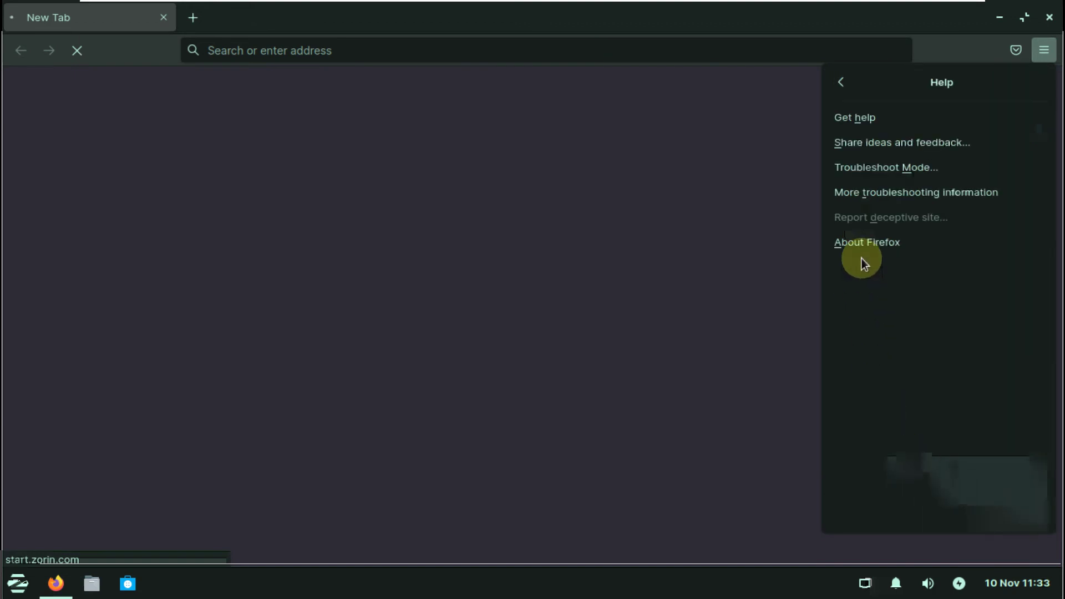
{"action": "left_click", "coordinate": [860, 251]}
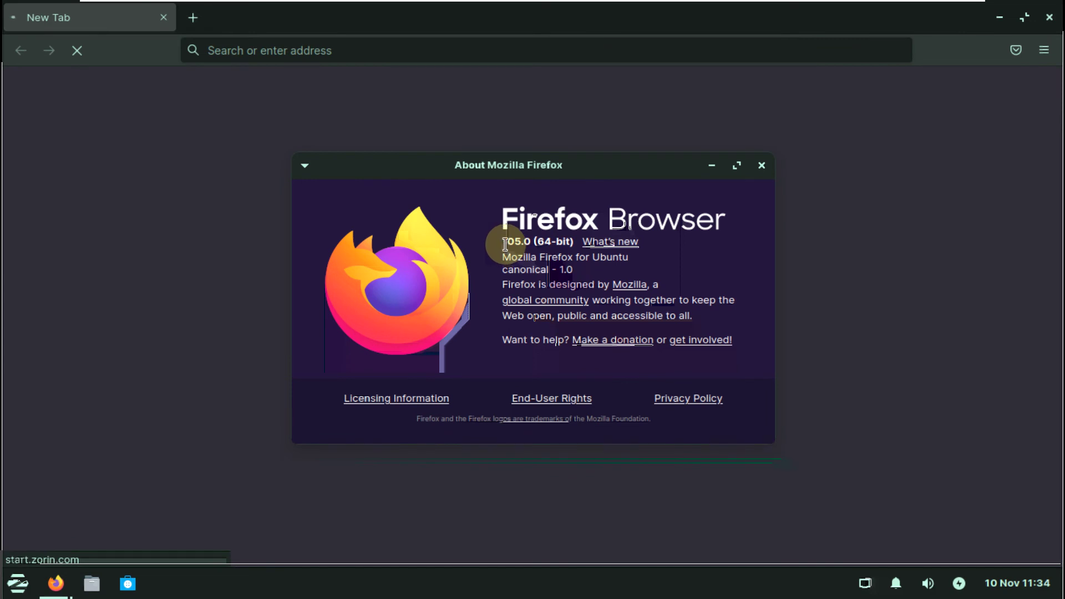
{"action": "left_click_drag", "start_coordinate": [505, 244], "coordinate": [616, 242]}
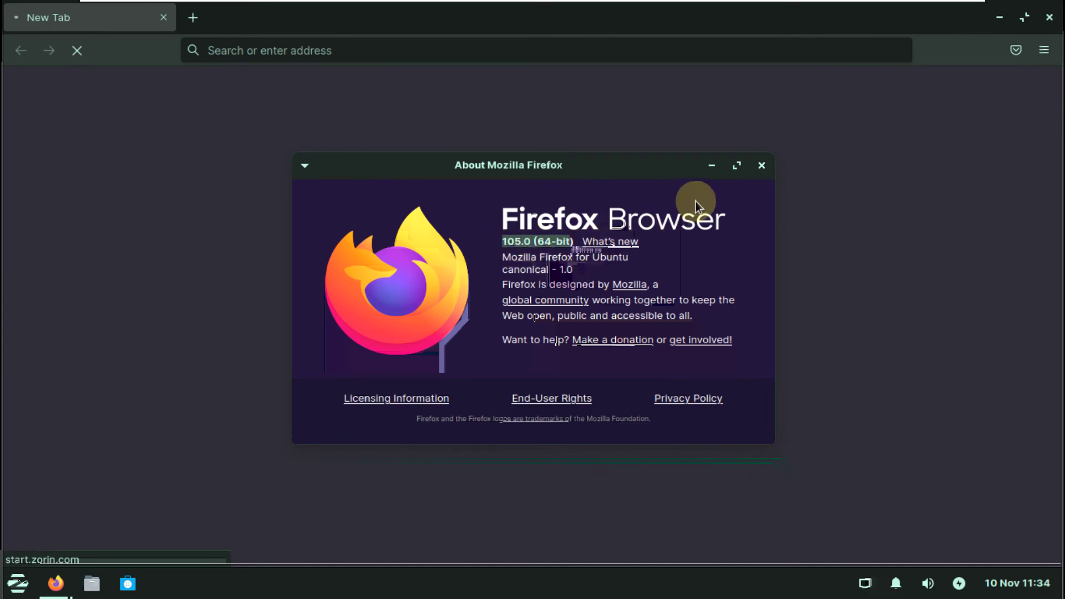
{"action": "left_click", "coordinate": [760, 166]}
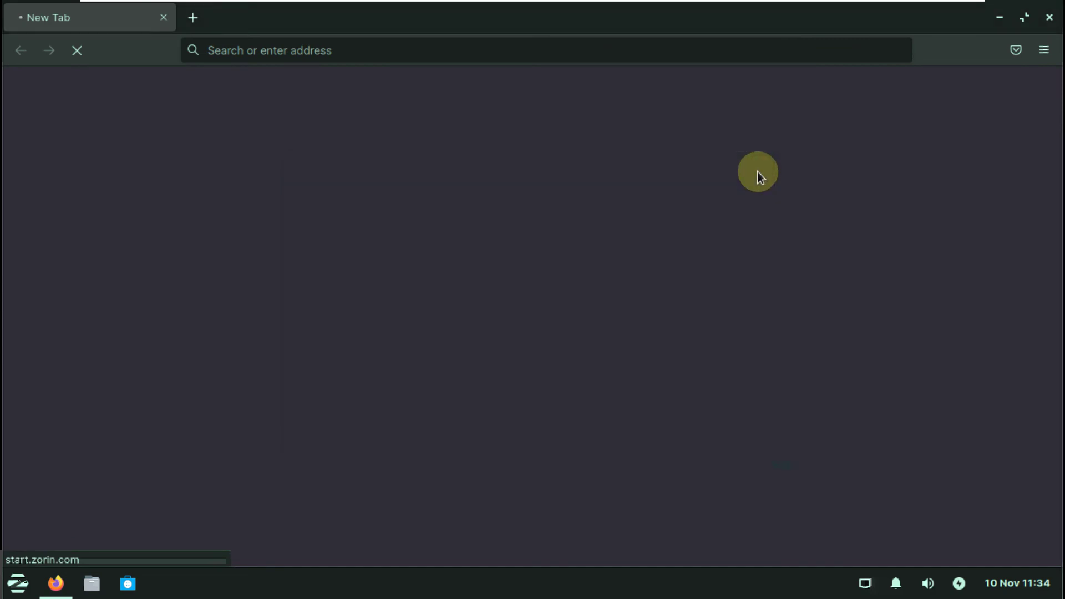
Replace the still-loading start tab with a new one and search the web for "zorinos".
{"action": "left_click", "coordinate": [190, 17]}
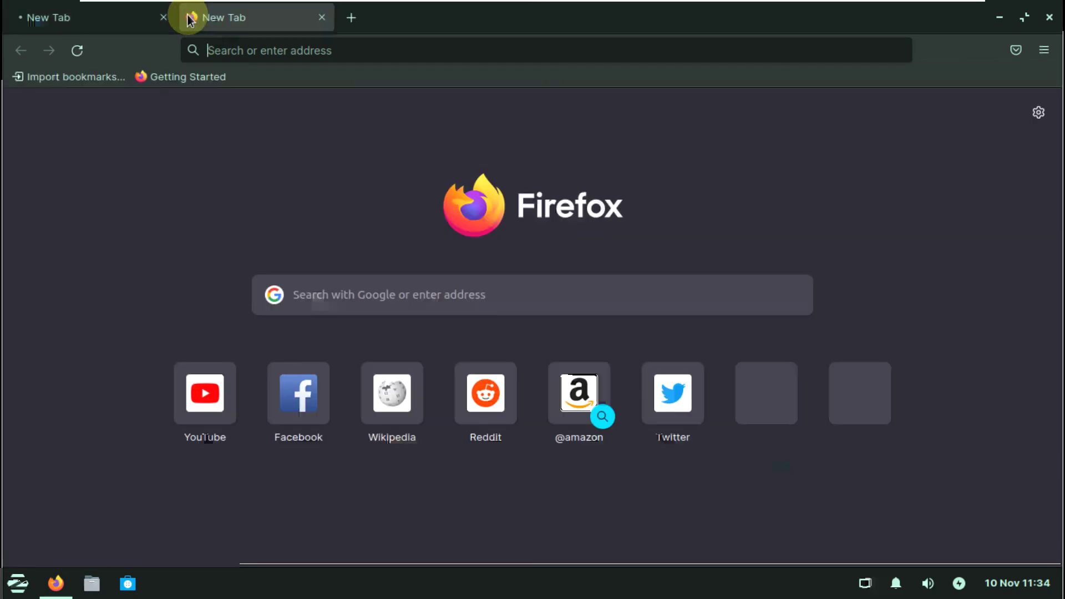
{"action": "left_click", "coordinate": [164, 18]}
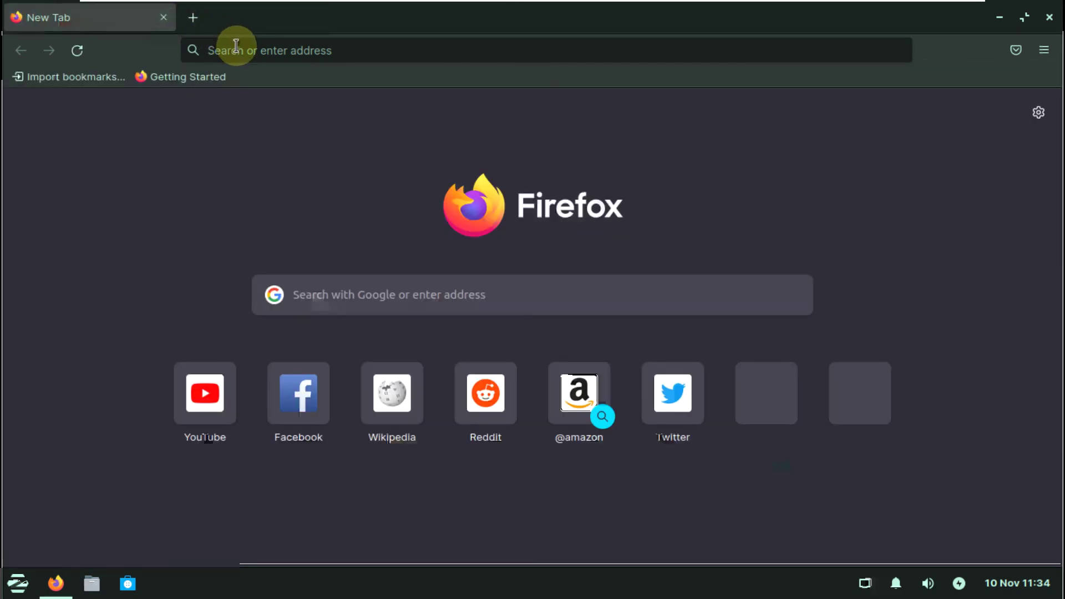
{"action": "left_click", "coordinate": [236, 46]}
{"action": "type", "text": "z"}
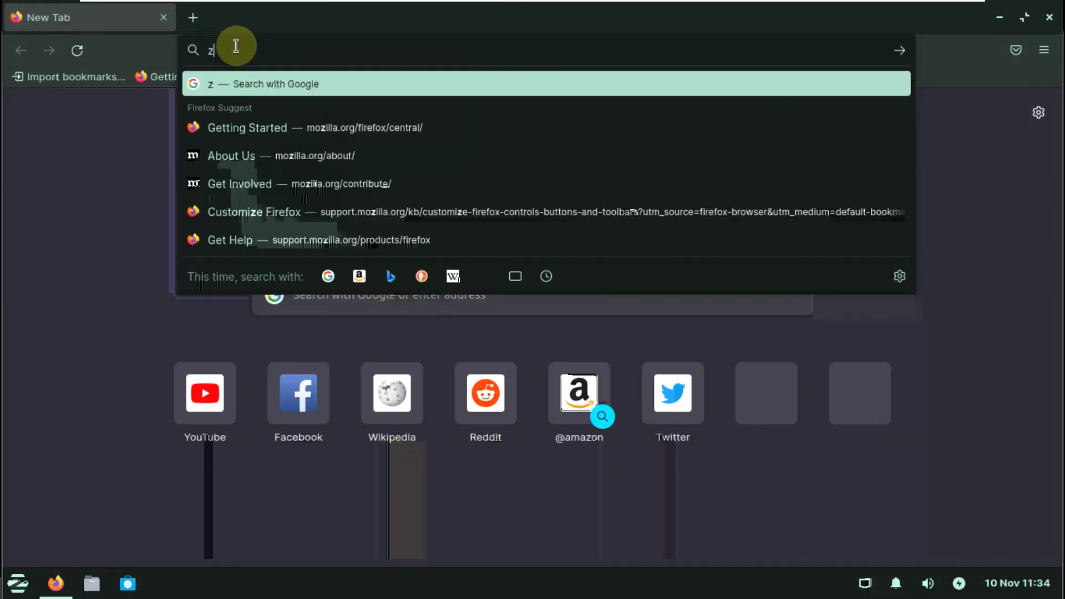
{"action": "type", "text": "orinos"}
{"action": "key", "text": "Return"}
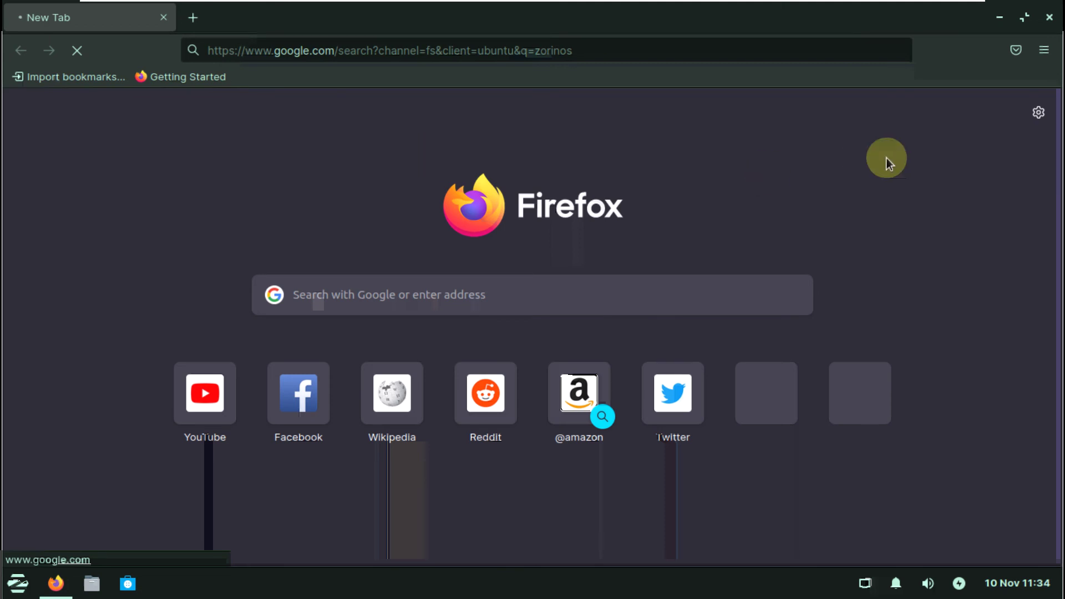
View the new tab page's customization options for shortcuts and recent activity, and close them.
{"action": "left_click", "coordinate": [1045, 111]}
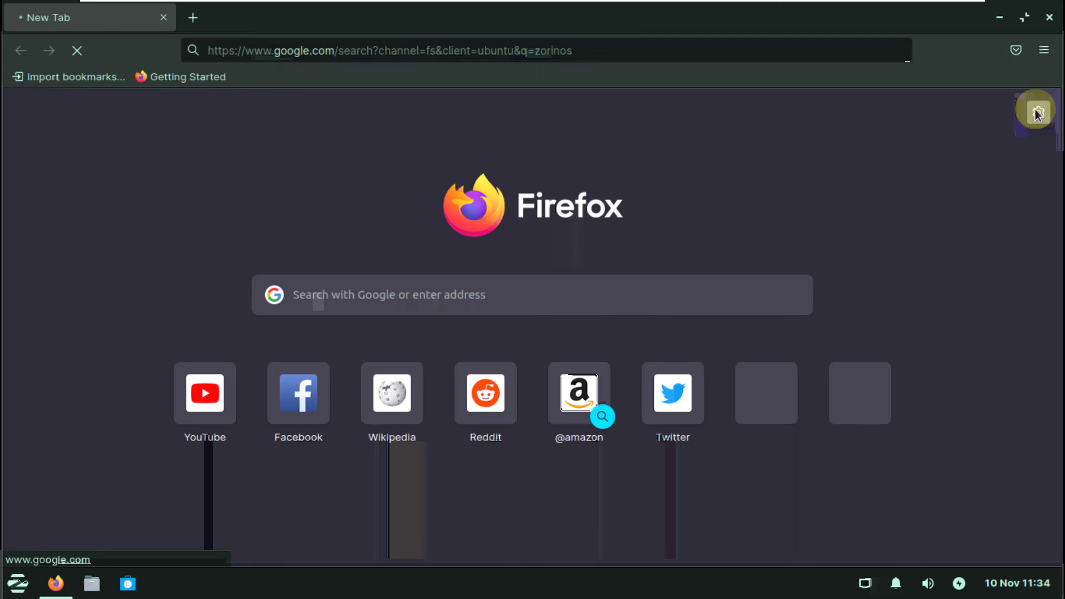
{"action": "left_click", "coordinate": [1037, 112]}
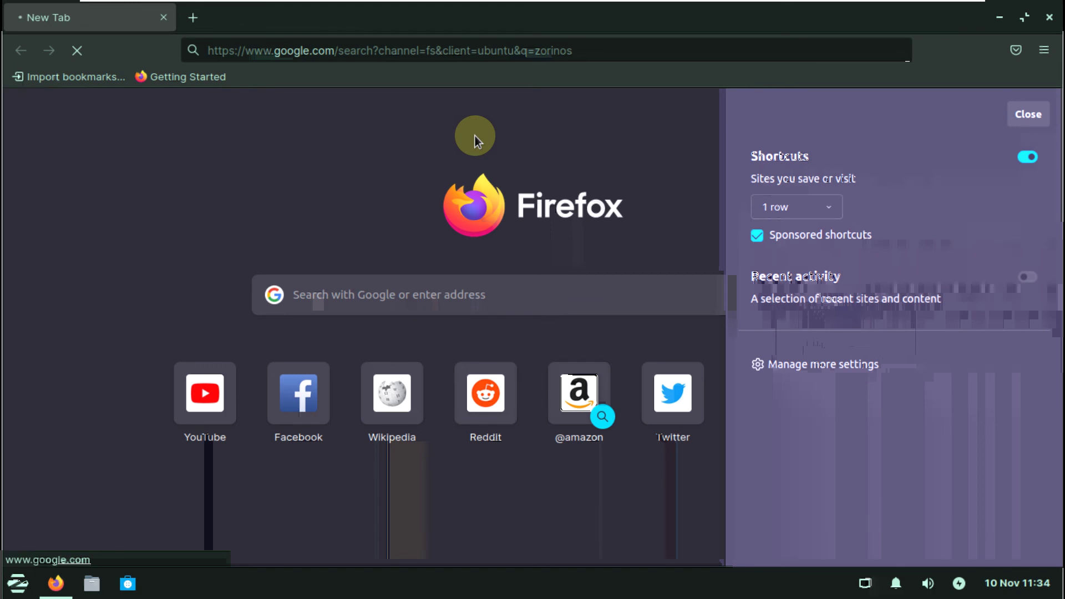
{"action": "left_click", "coordinate": [475, 136]}
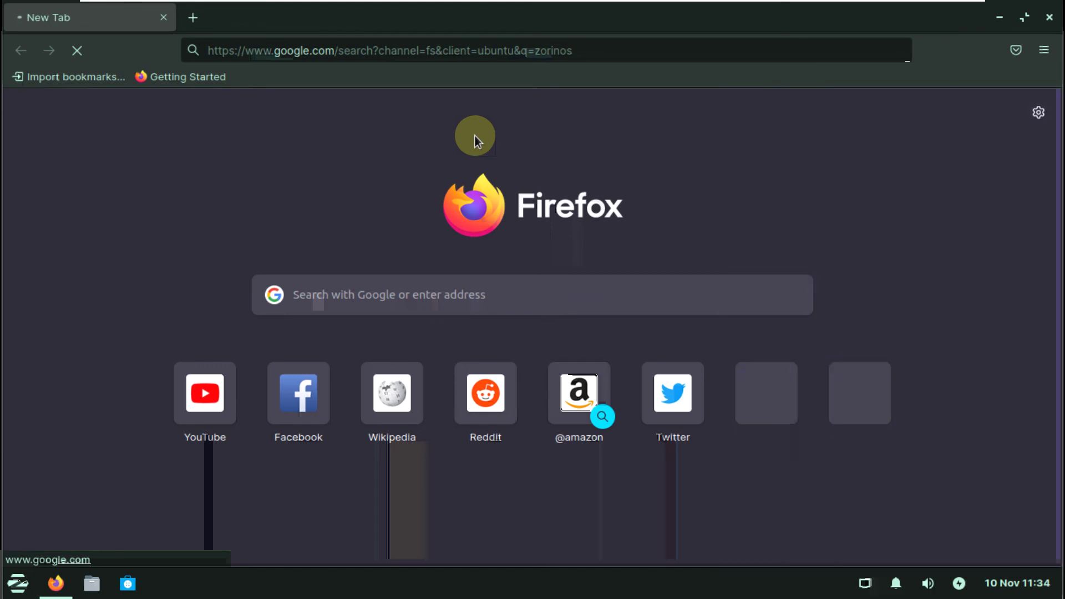
Open a second browser tab and go to the address youtube.com/asklinux.
{"action": "left_click", "coordinate": [203, 22]}
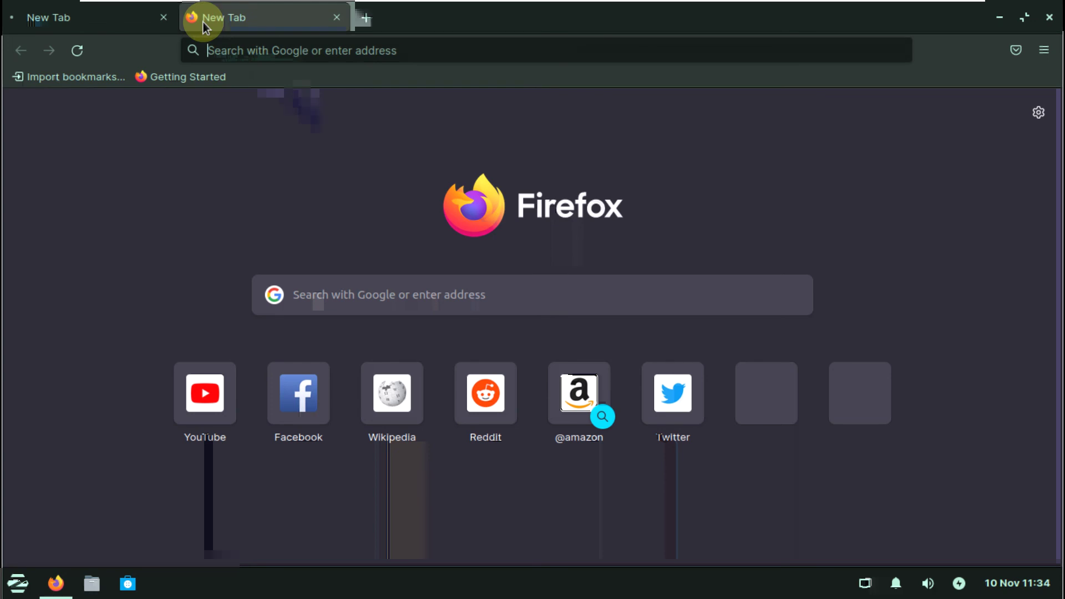
{"action": "left_click", "coordinate": [316, 47]}
{"action": "type", "text": "youtube"}
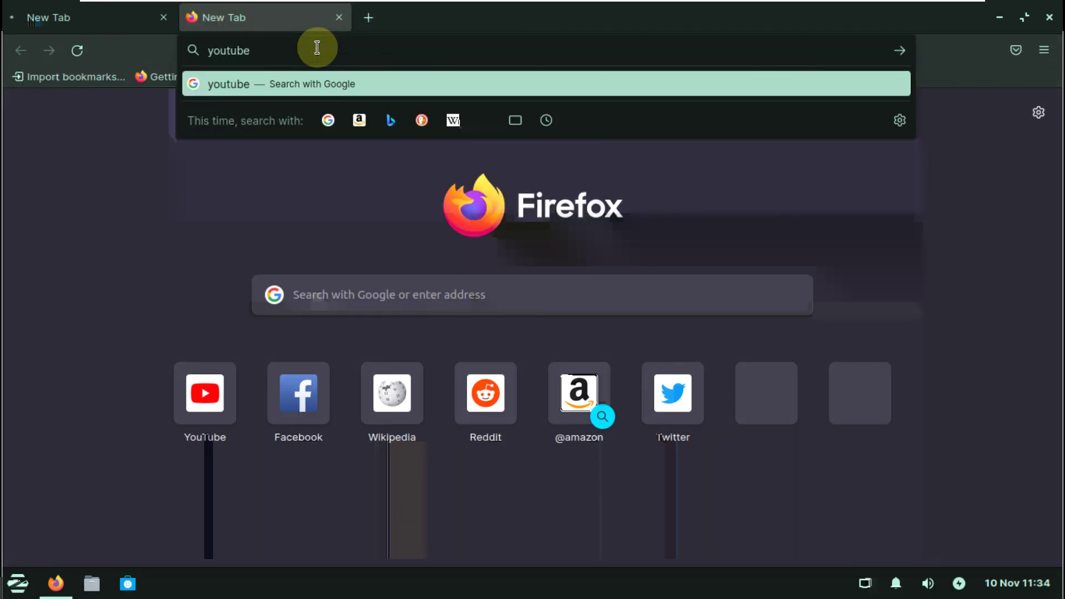
{"action": "type", "text": ".com"}
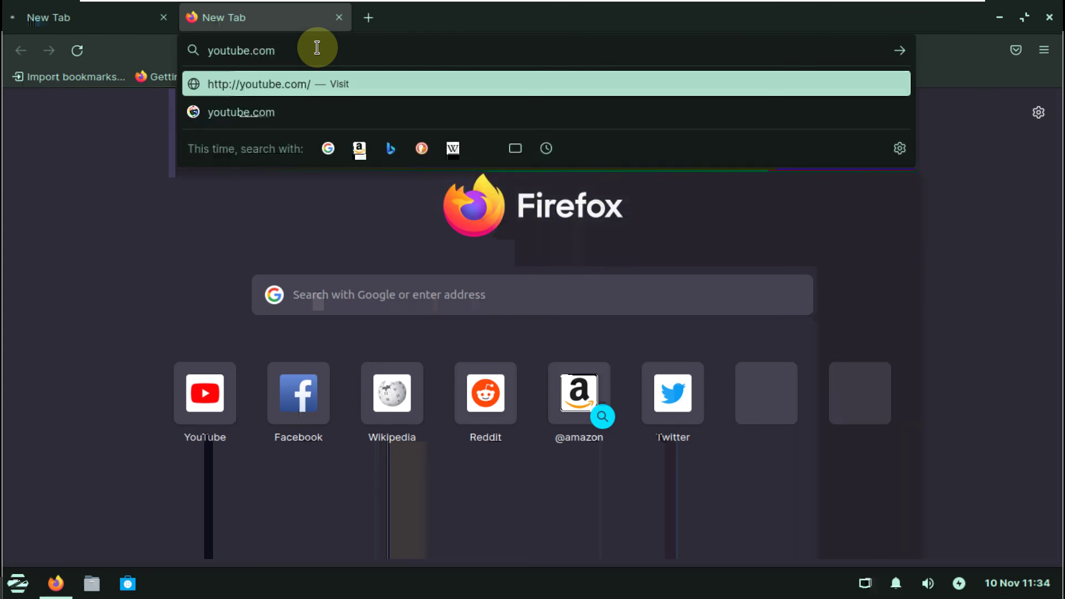
{"action": "type", "text": "/9"}
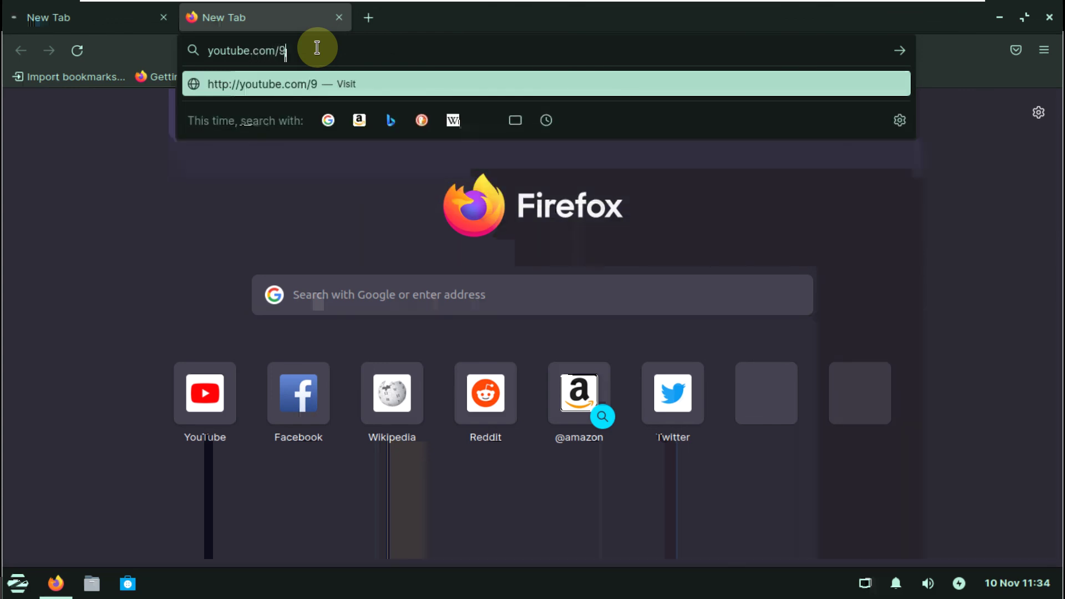
{"action": "type", "text": "to5linux"}
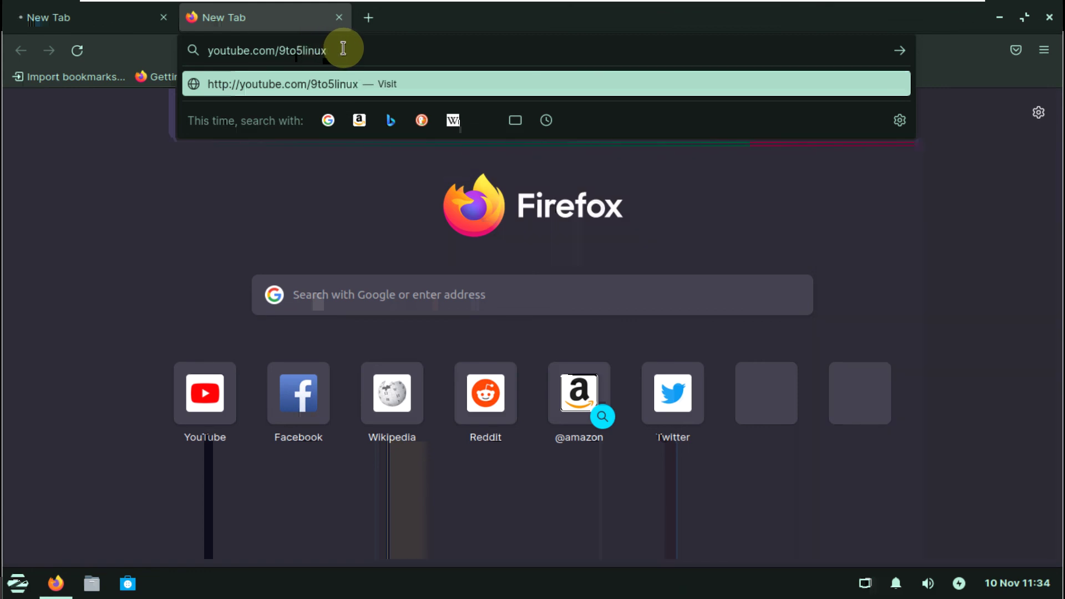
{"action": "key", "text": "ctrl+a"}
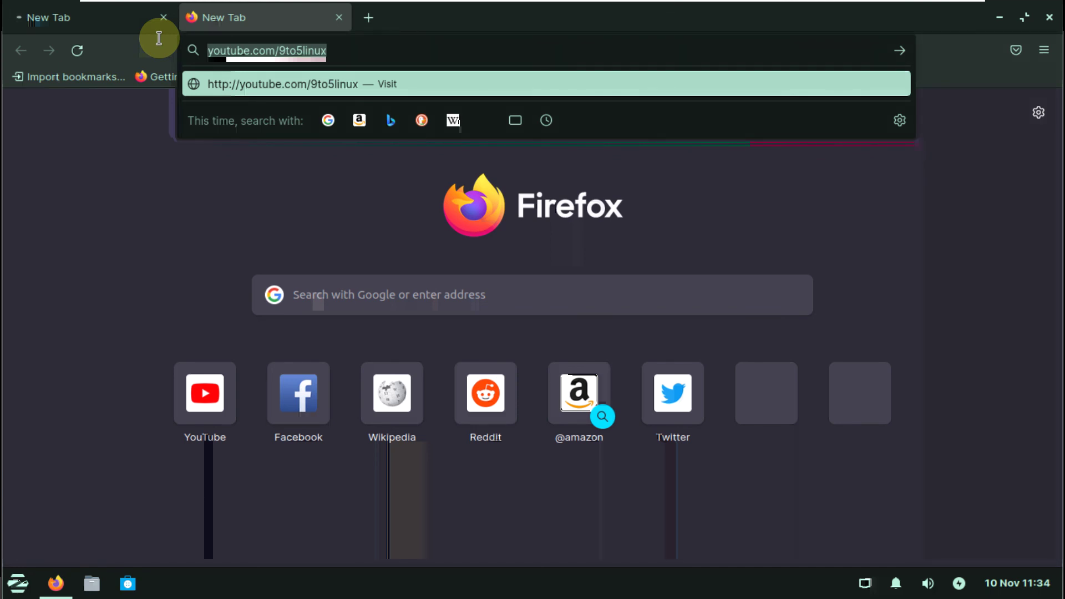
{"action": "type", "text": "youtube.com/asklinux"}
{"action": "key", "text": "Return"}
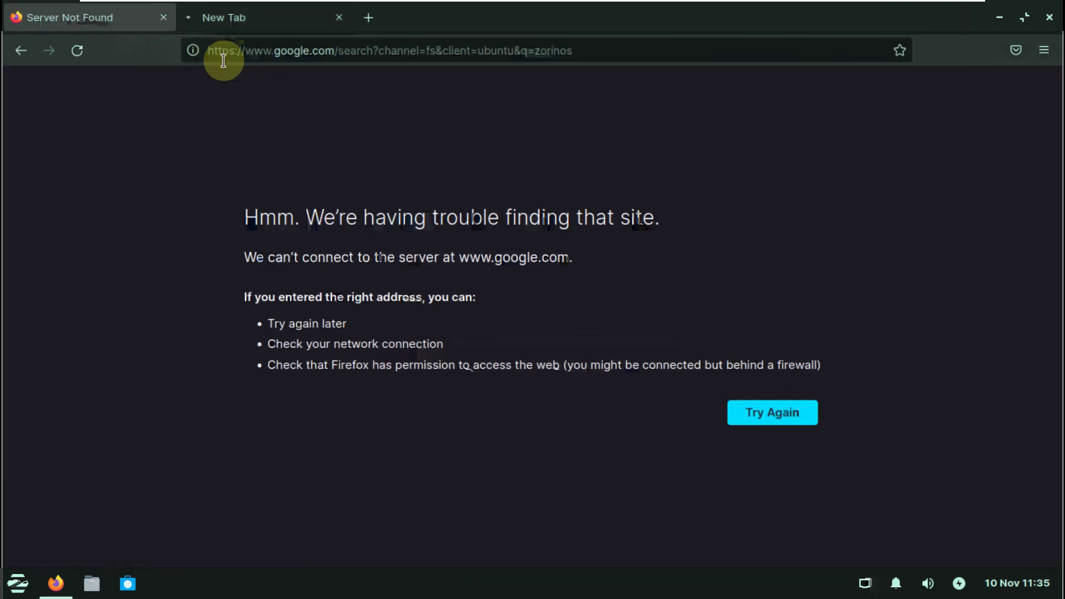
Check the loading state of both browser tabs and close Firefox.
{"action": "left_click", "coordinate": [223, 18]}
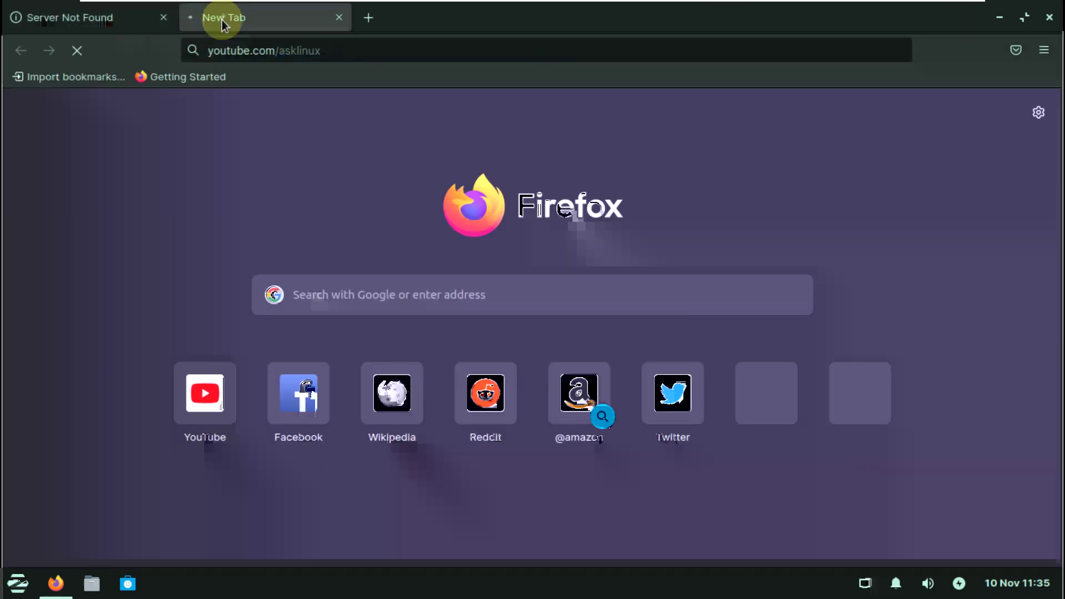
{"action": "left_click", "coordinate": [84, 28]}
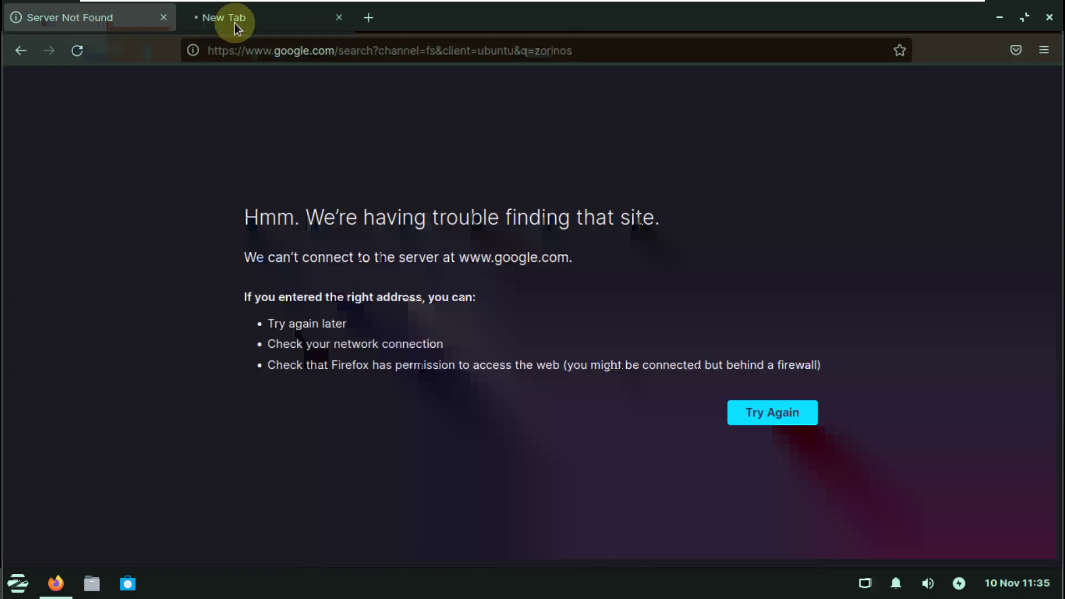
{"action": "left_click", "coordinate": [238, 20]}
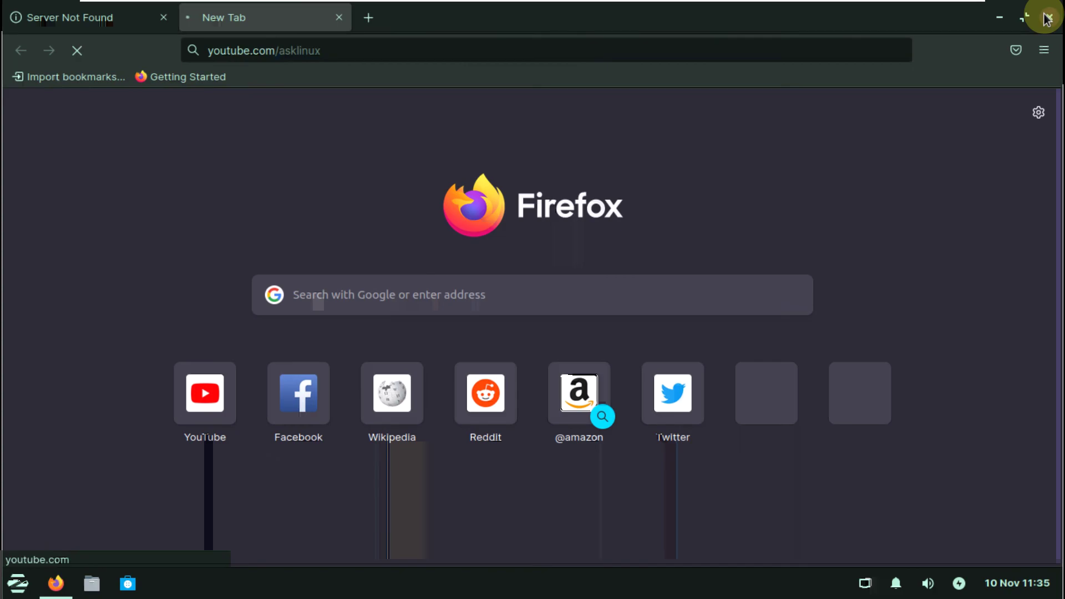
{"action": "left_click", "coordinate": [1048, 16]}
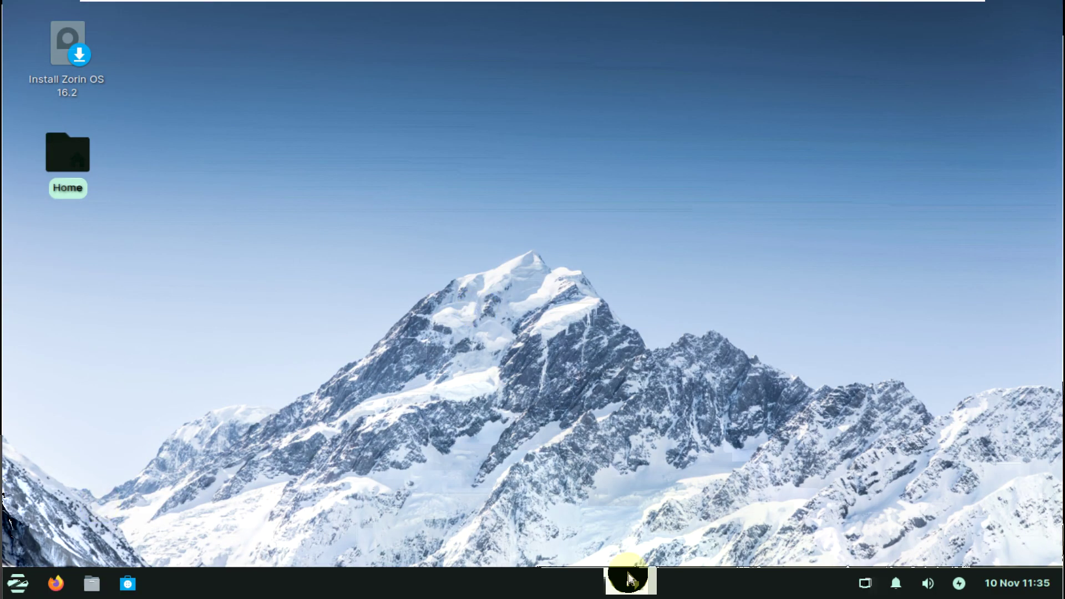
View the power manager options, dismiss them and open the session dialog with the log-out and shutdown choices.
{"action": "left_click", "coordinate": [964, 582]}
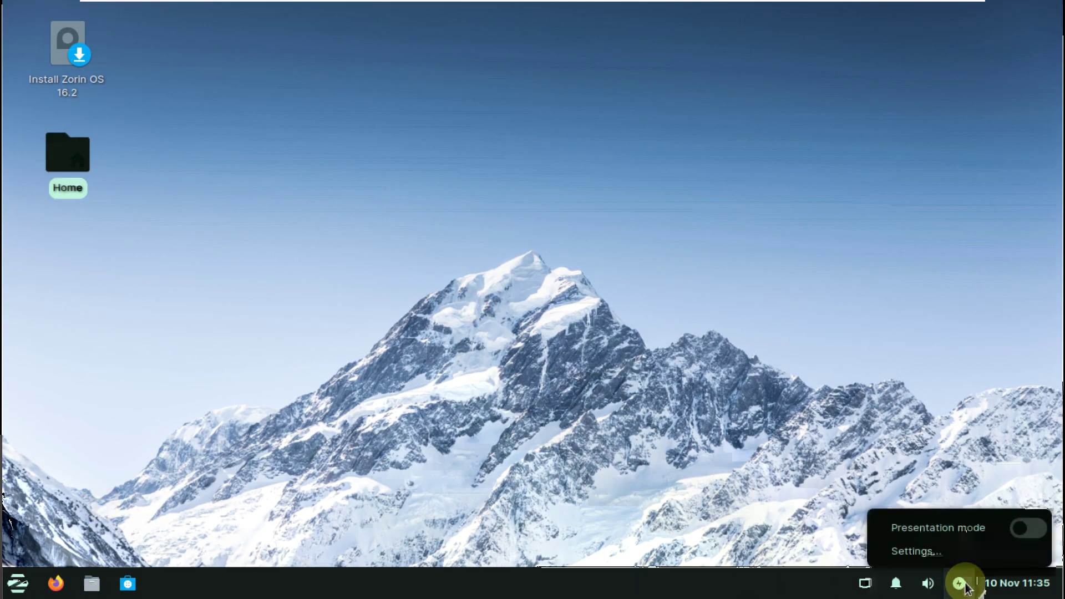
{"action": "left_click", "coordinate": [16, 594]}
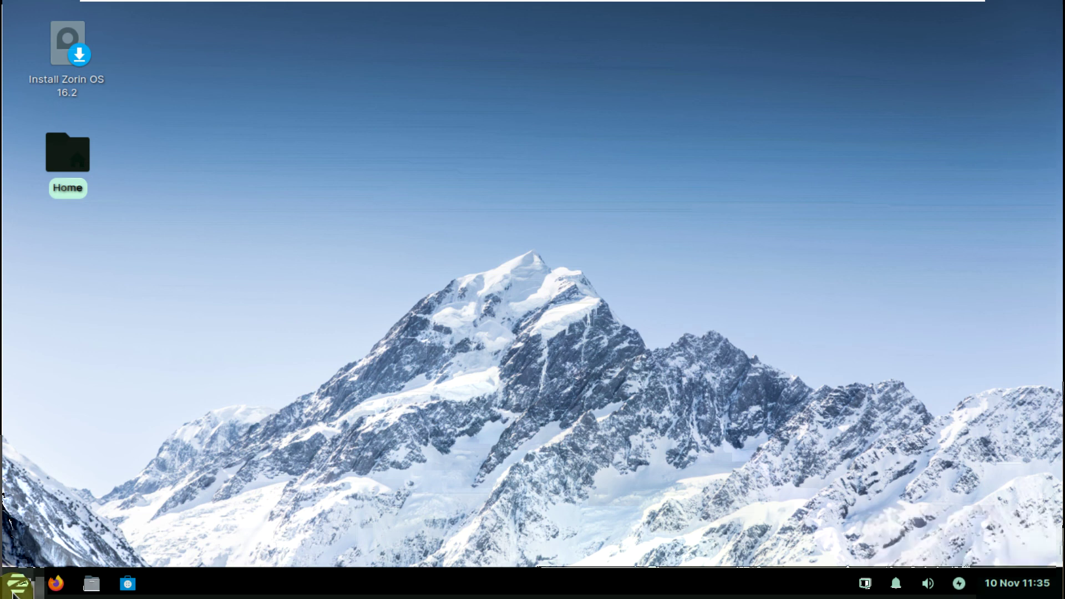
{"action": "left_click", "coordinate": [15, 593]}
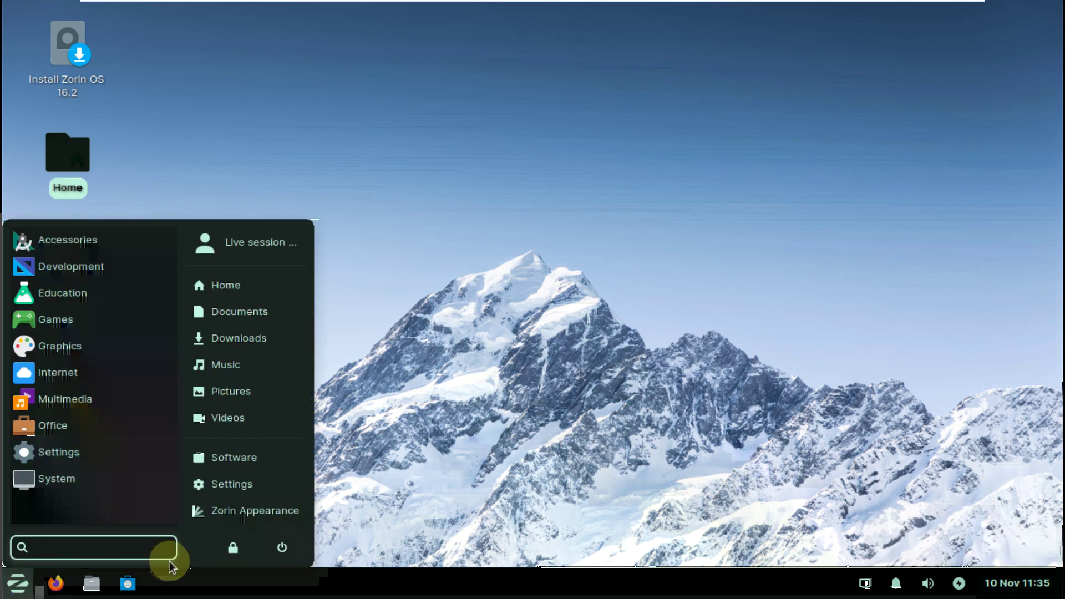
{"action": "left_click", "coordinate": [286, 546]}
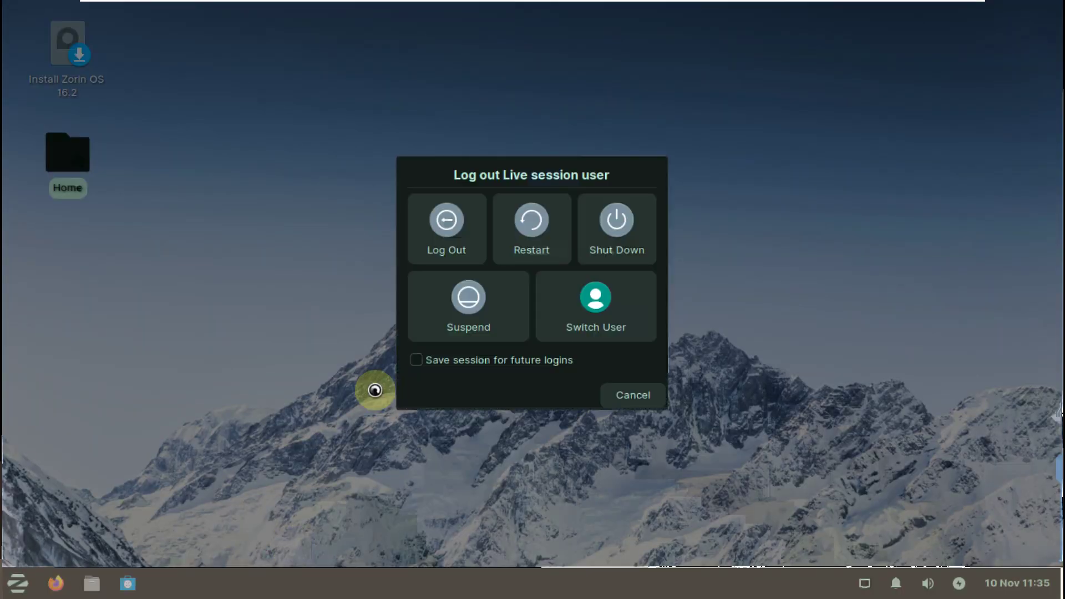